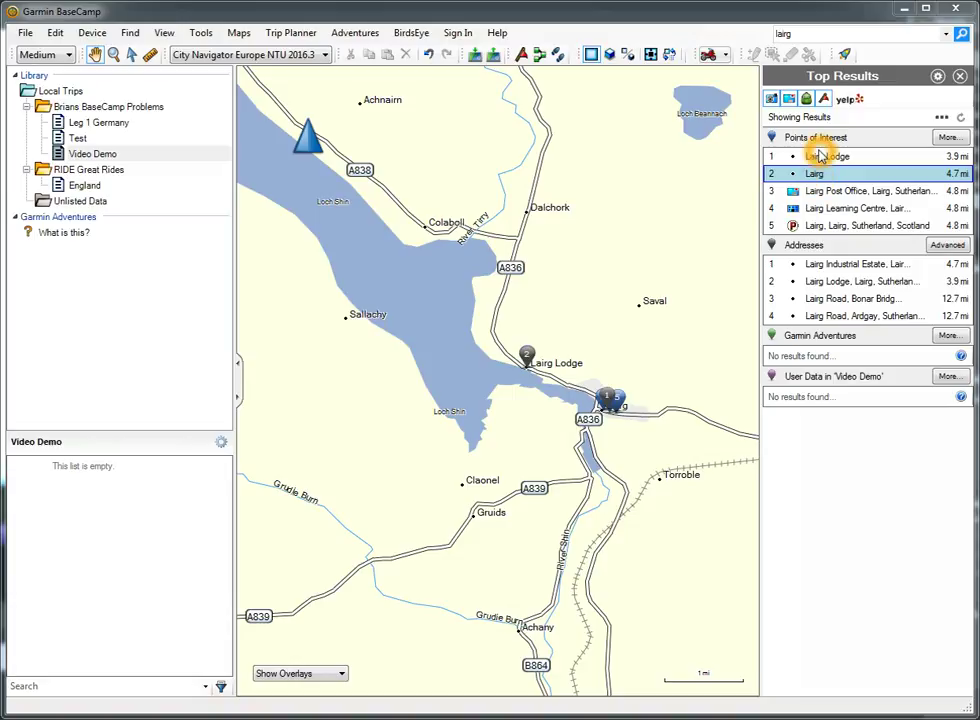
Step: Create a waypoint in the Video Demo list at the Lairg point of interest from the search results
left_click(816, 160)
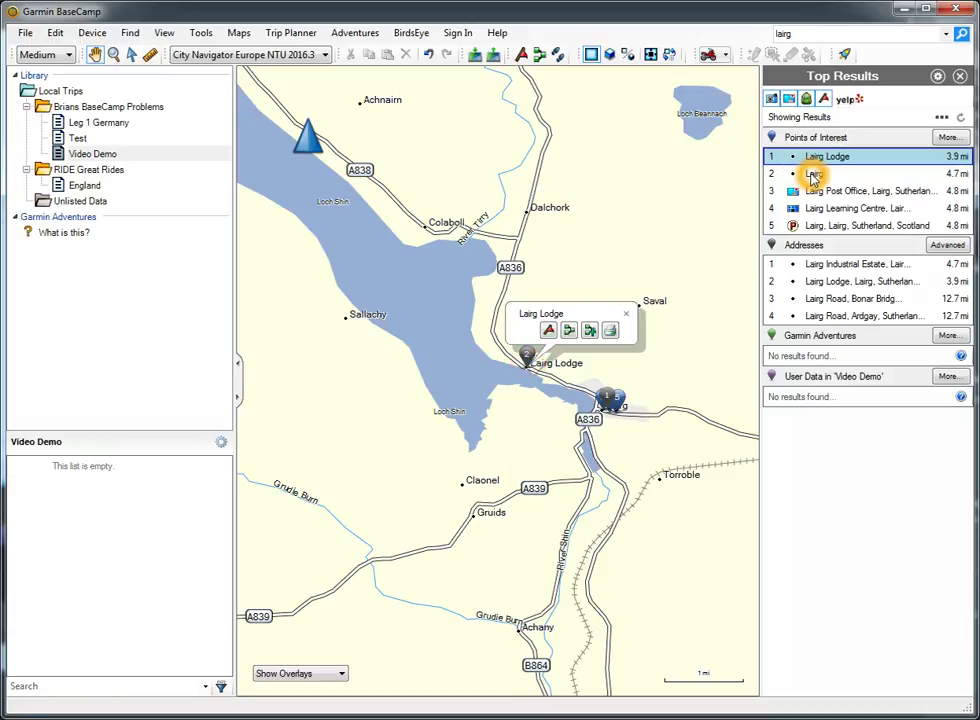
left_click(813, 176)
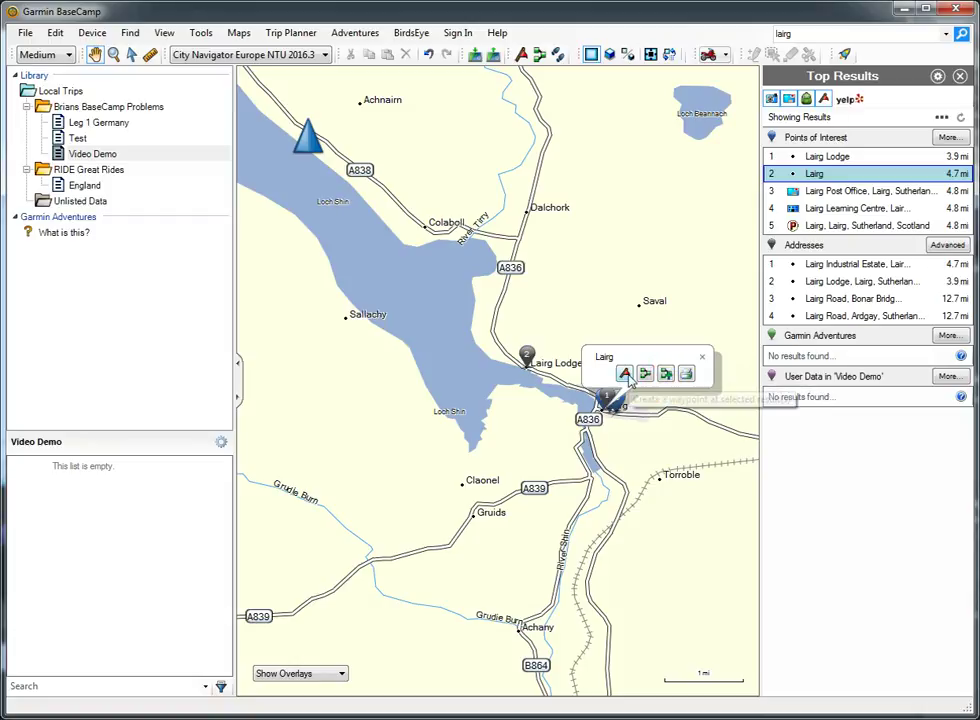
left_click(626, 374)
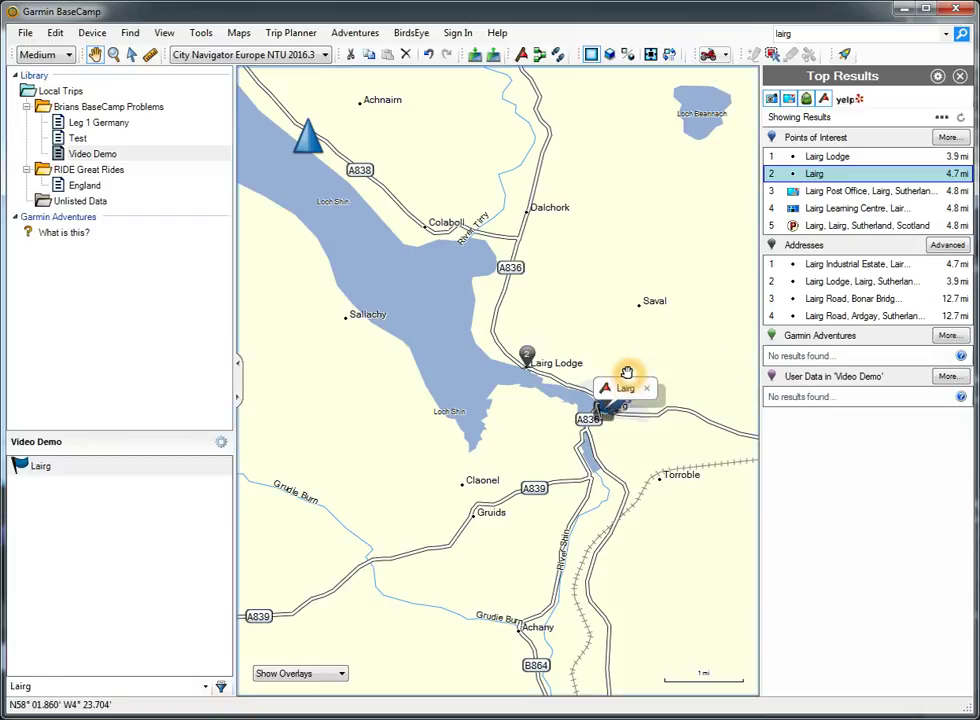
left_click(617, 402)
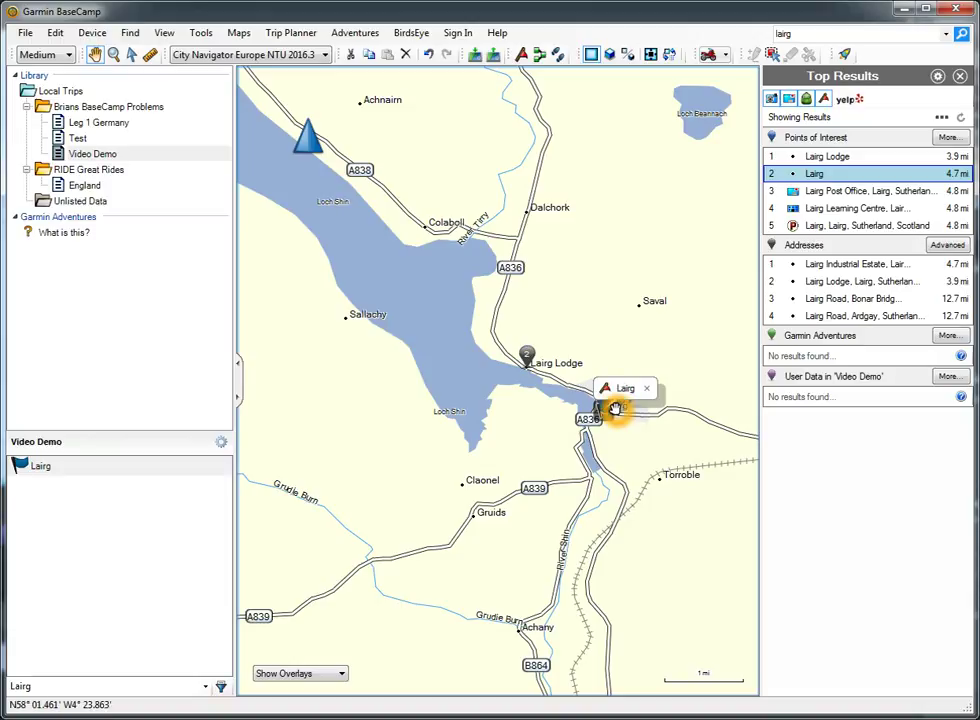
left_click(463, 413)
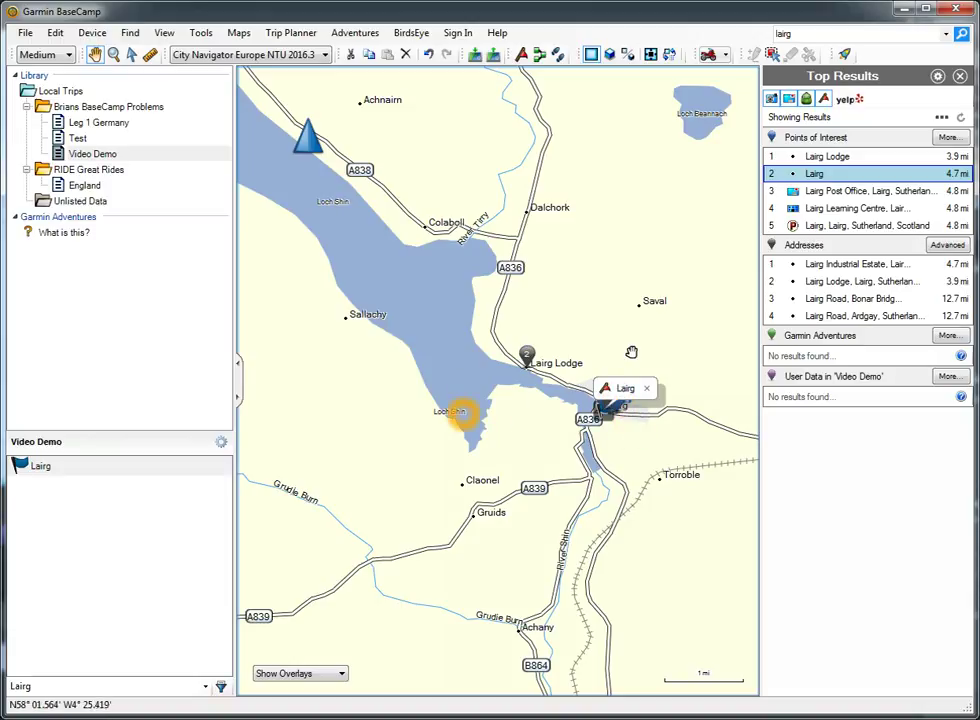
Step: Search the map for ullapool
left_click(800, 33)
left_click(736, 173)
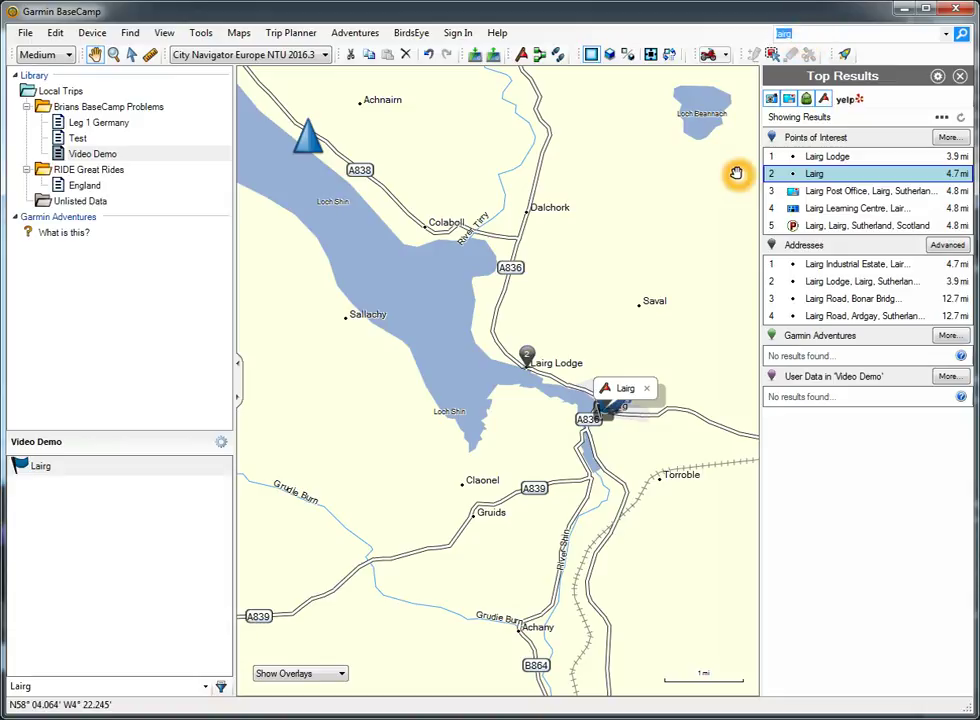
type("ullapool")
key("Return")
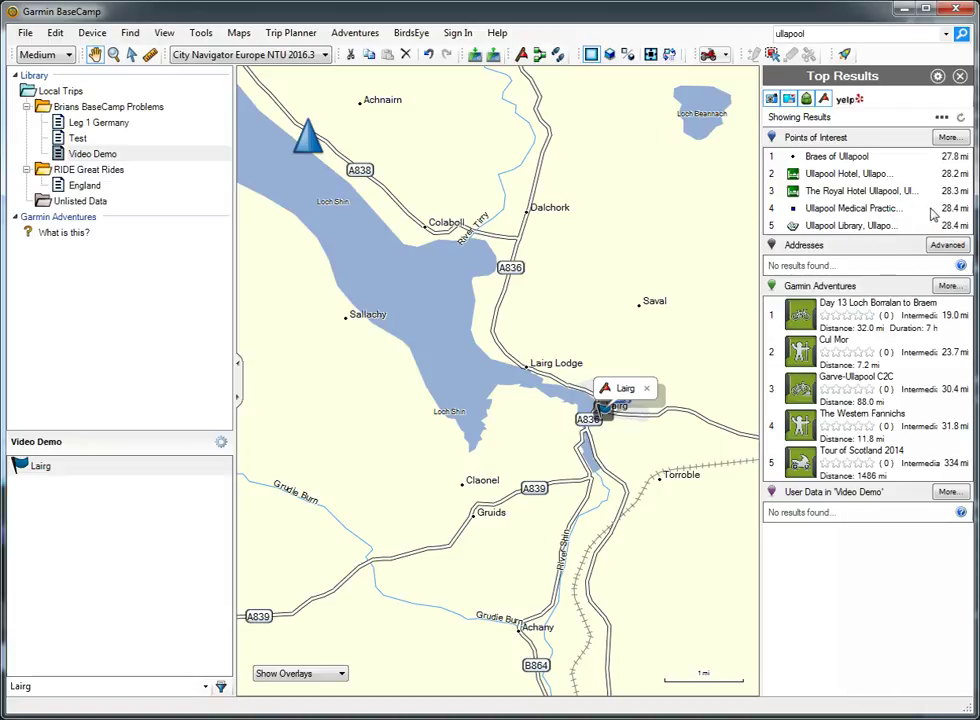
Step: Expand the point-of-interest results and create a waypoint at Ullapool Hotel
left_click(945, 132)
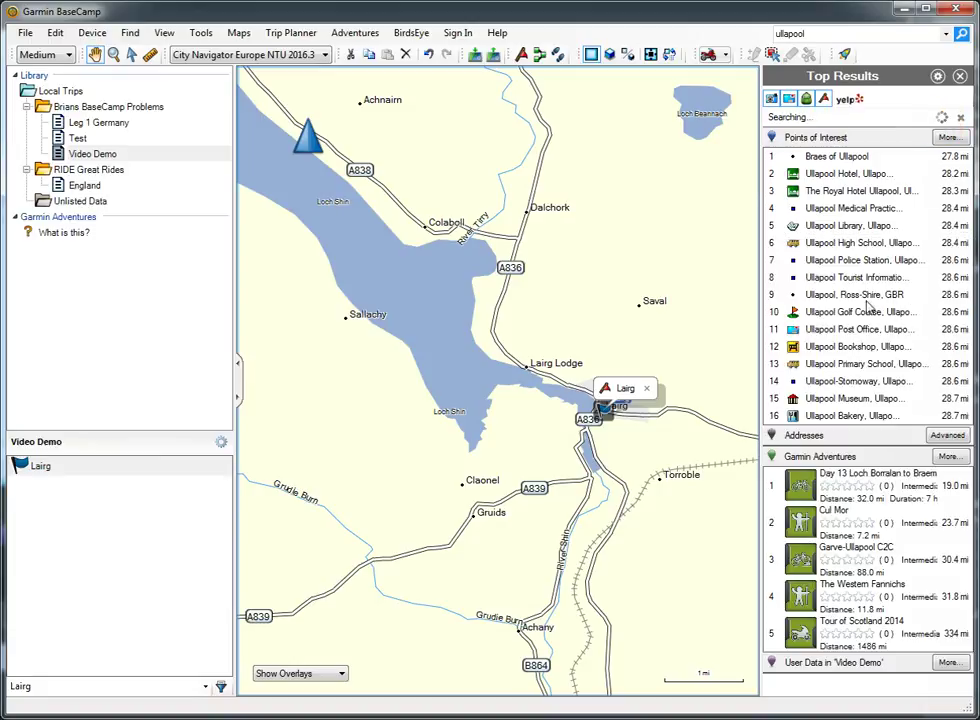
left_click(838, 234)
left_click(822, 176)
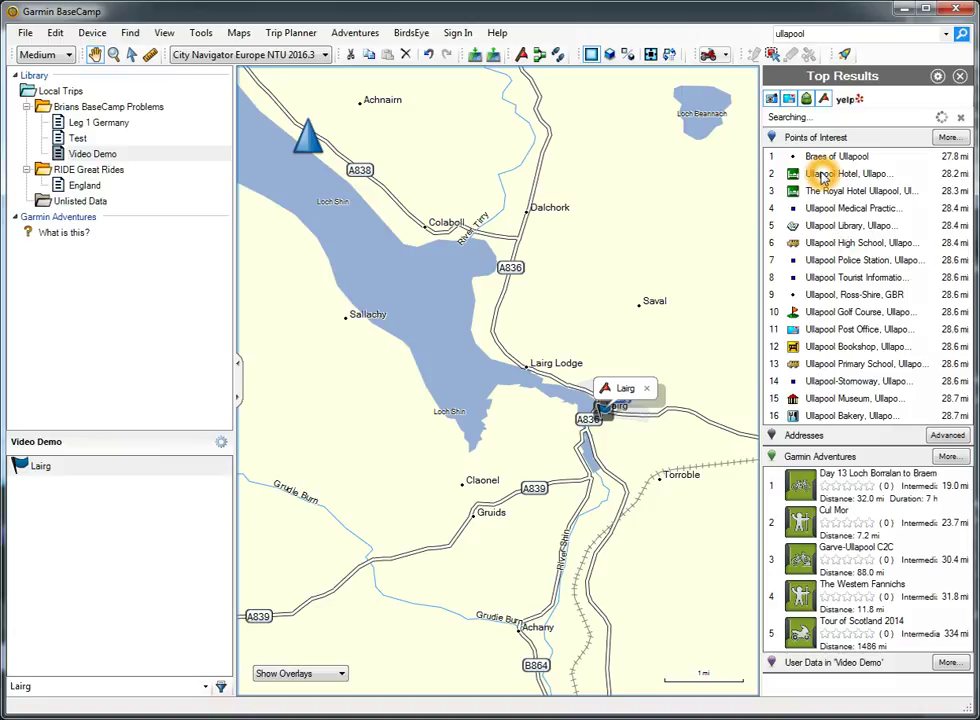
left_click(822, 176)
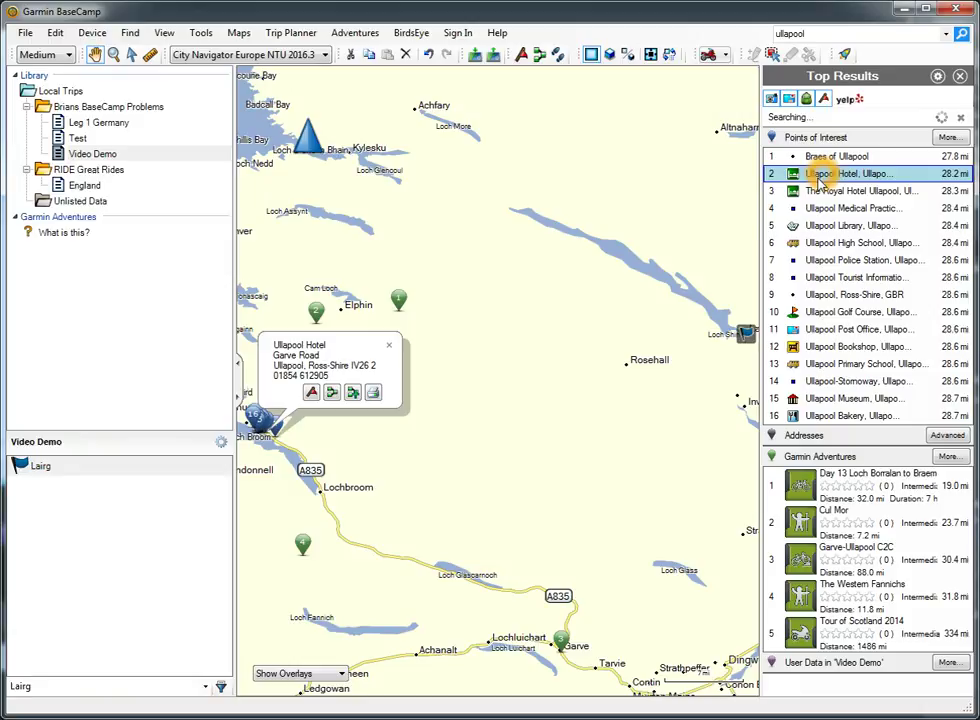
left_click(311, 397)
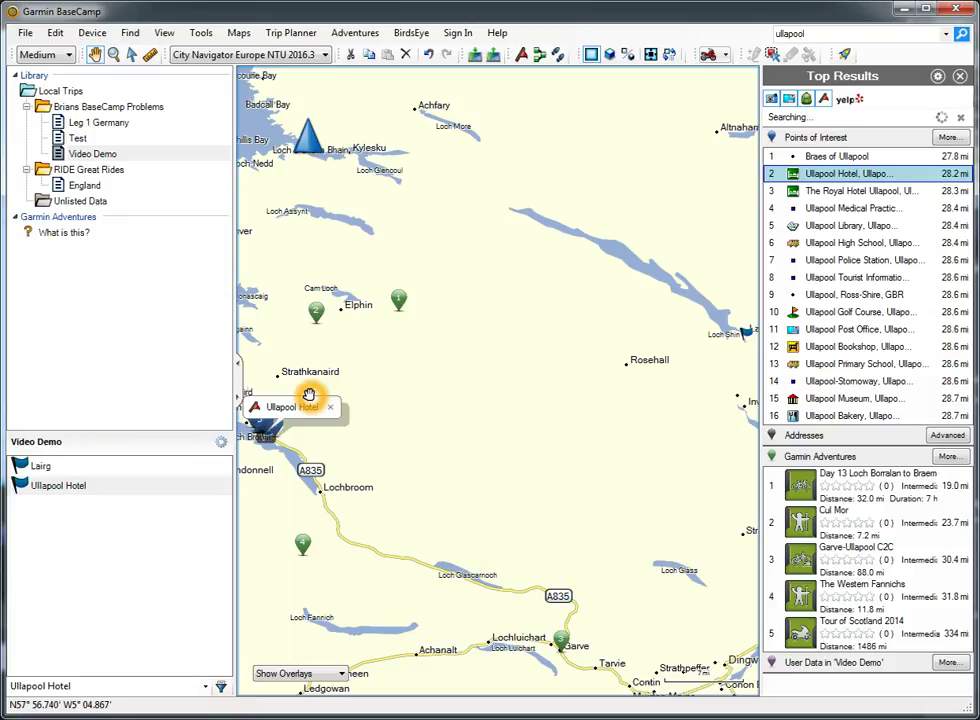
left_click(47, 506)
left_click(48, 485)
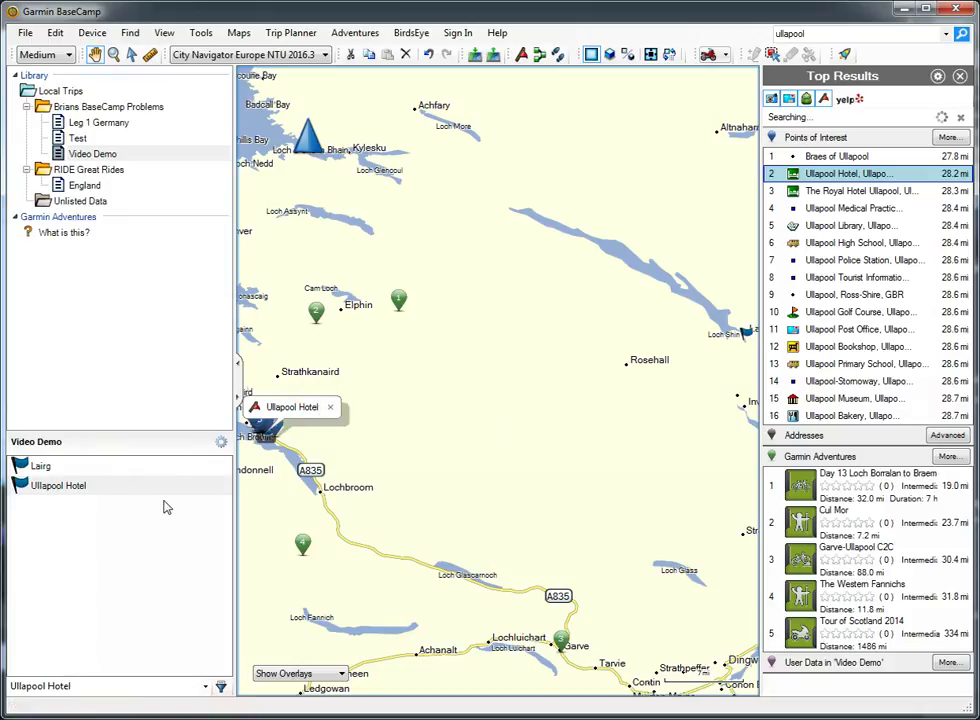
left_click(44, 469)
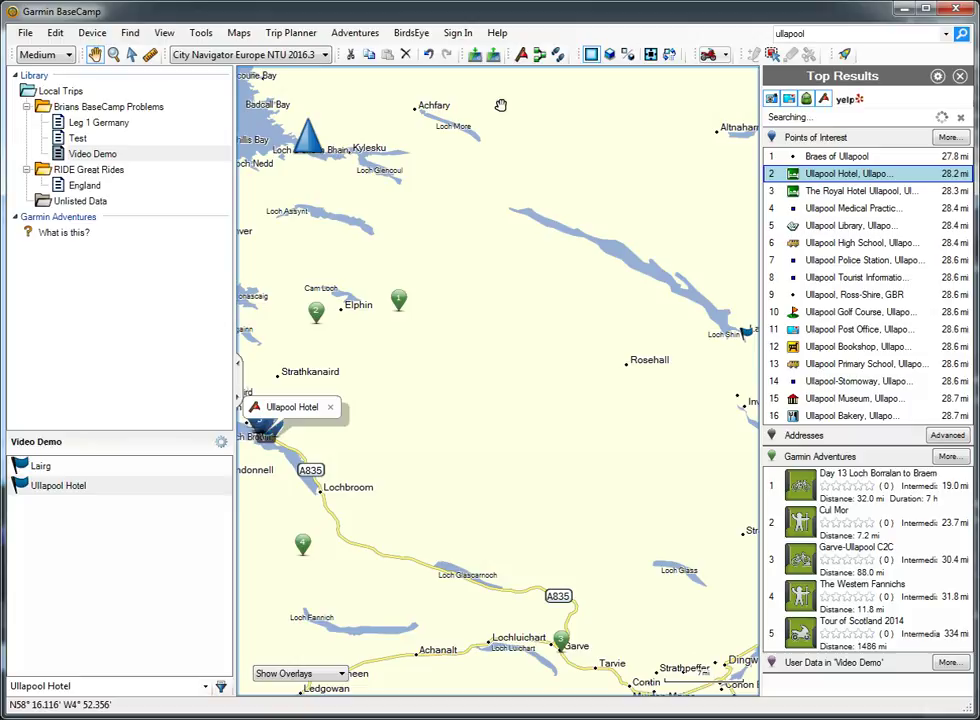
Step: Search the map for durness
double_click(816, 33)
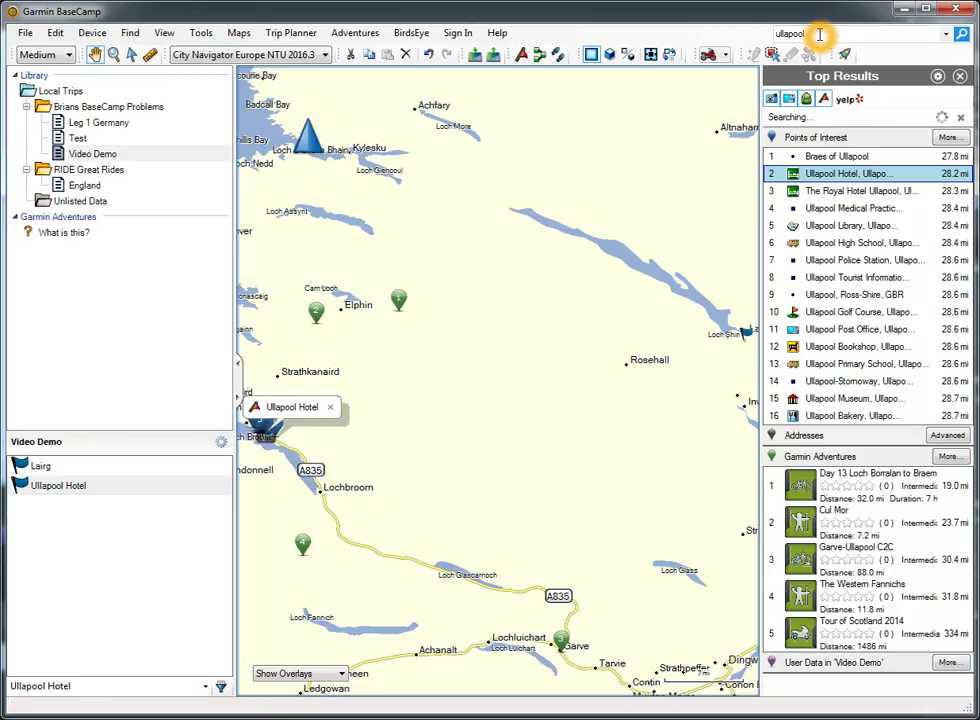
left_click(800, 112)
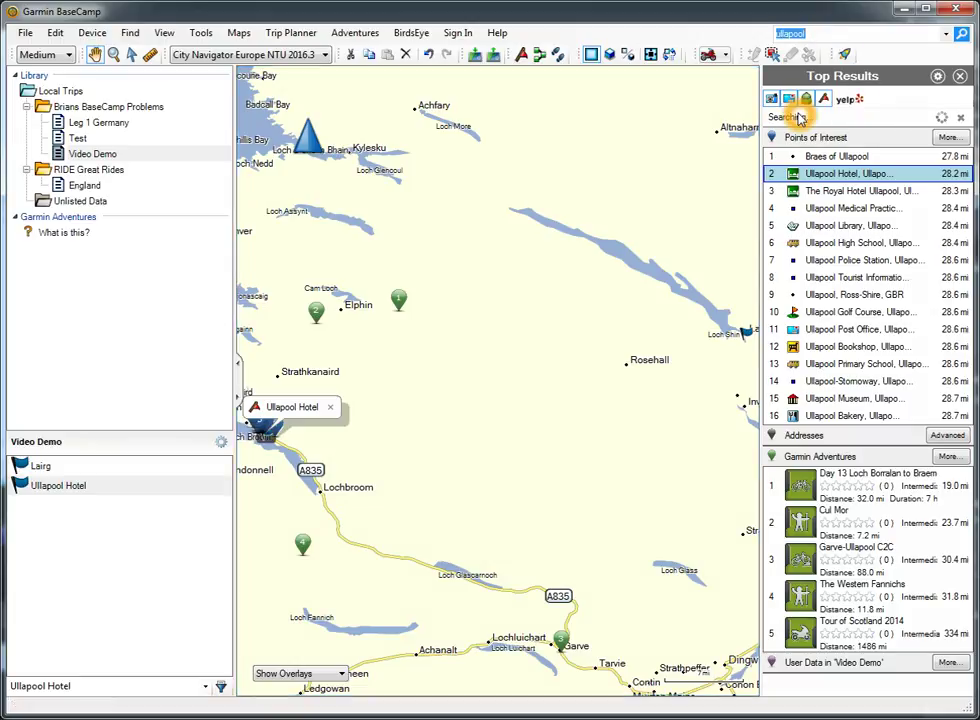
type("durness")
key("Return")
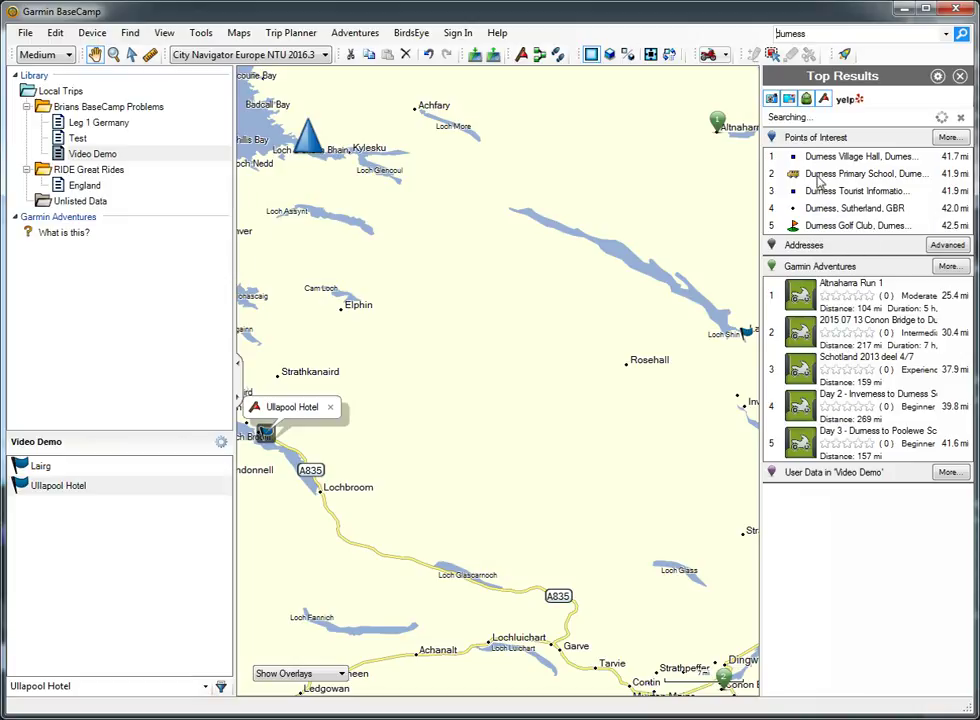
Step: Try adding Durness Village Hall to the current route, and create a waypoint at that result
left_click(816, 158)
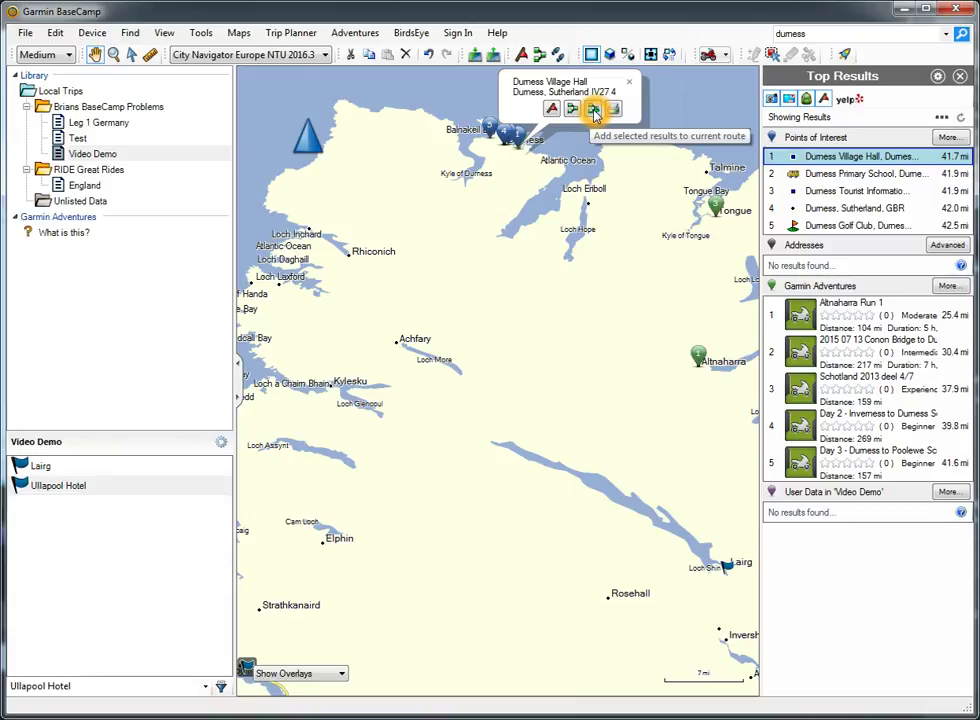
left_click(594, 111)
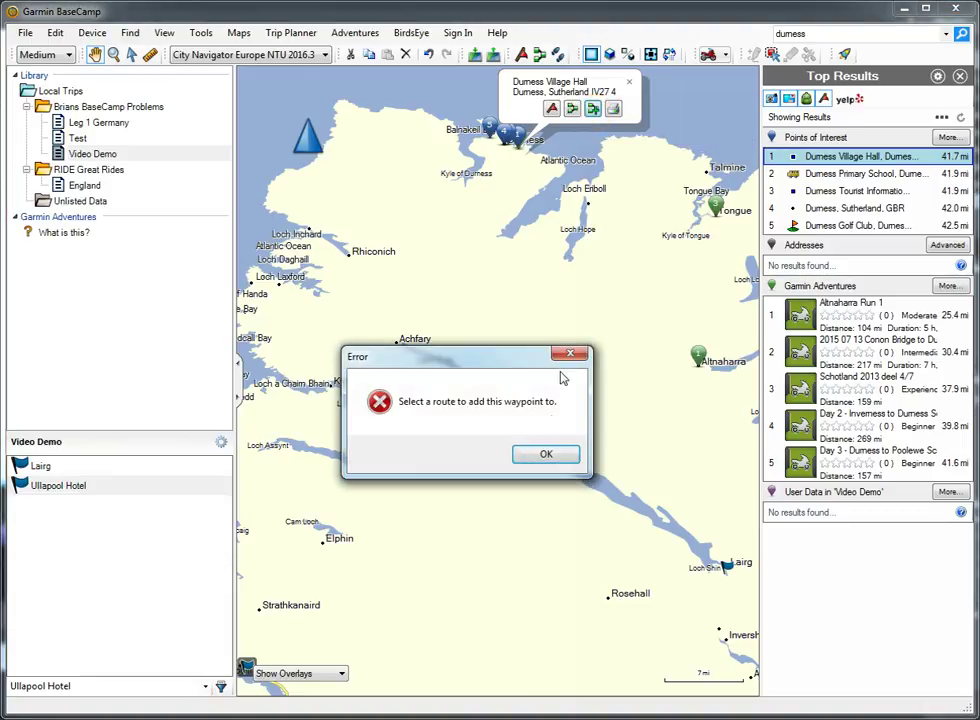
left_click(546, 456)
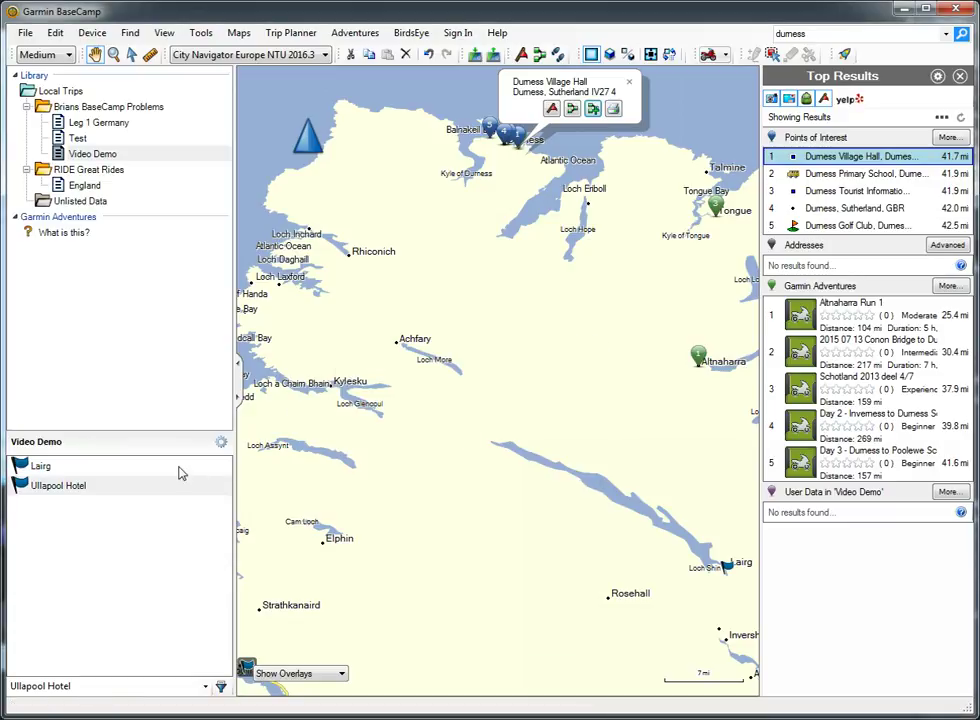
left_click(553, 111)
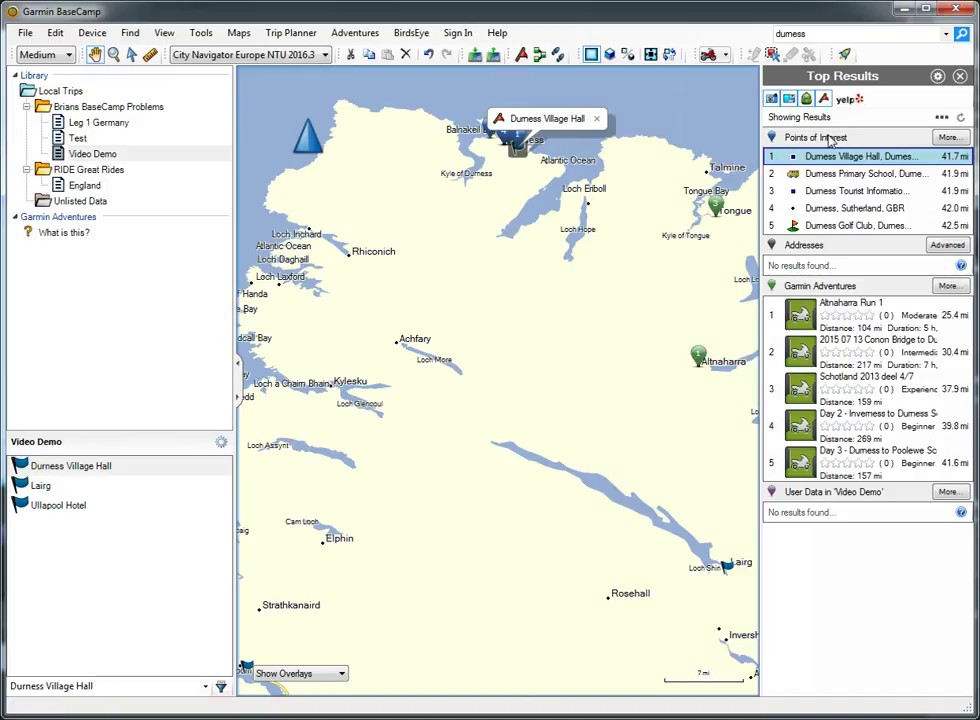
Step: Search the map for scourie
left_click(875, 31)
type("scoune")
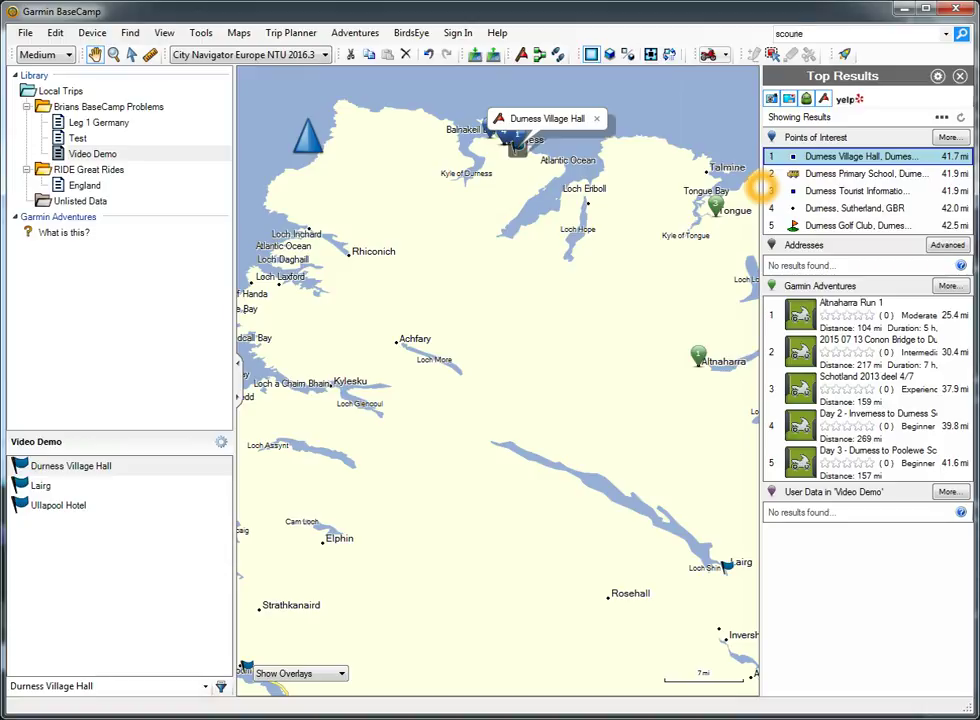
key("Return")
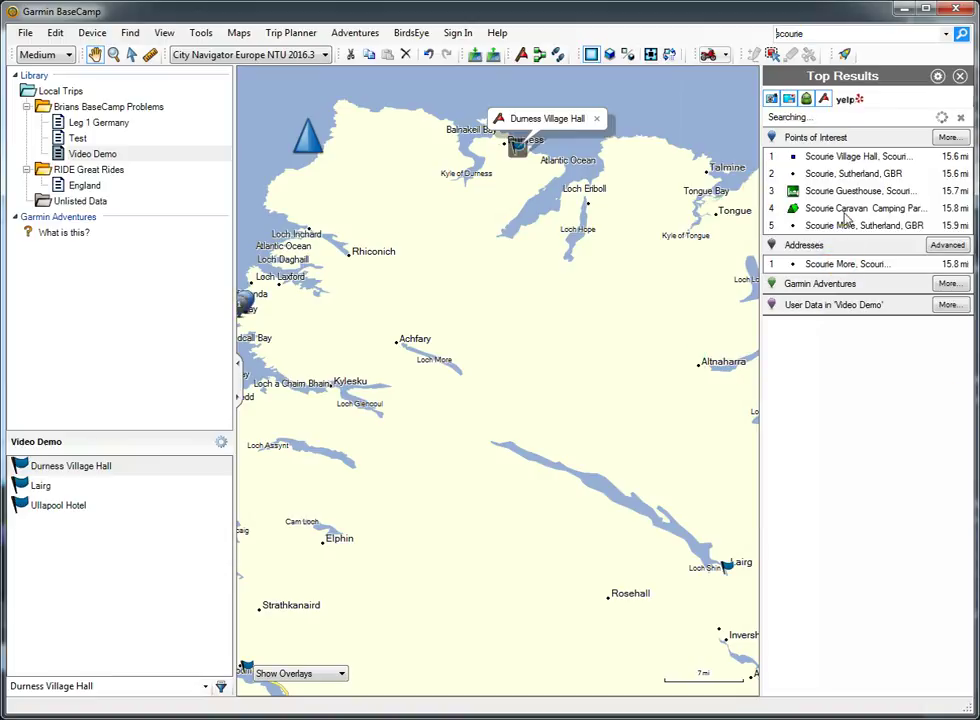
Step: Create a waypoint at the Scourie, Sutherland result and close its callout on the map
left_click(838, 175)
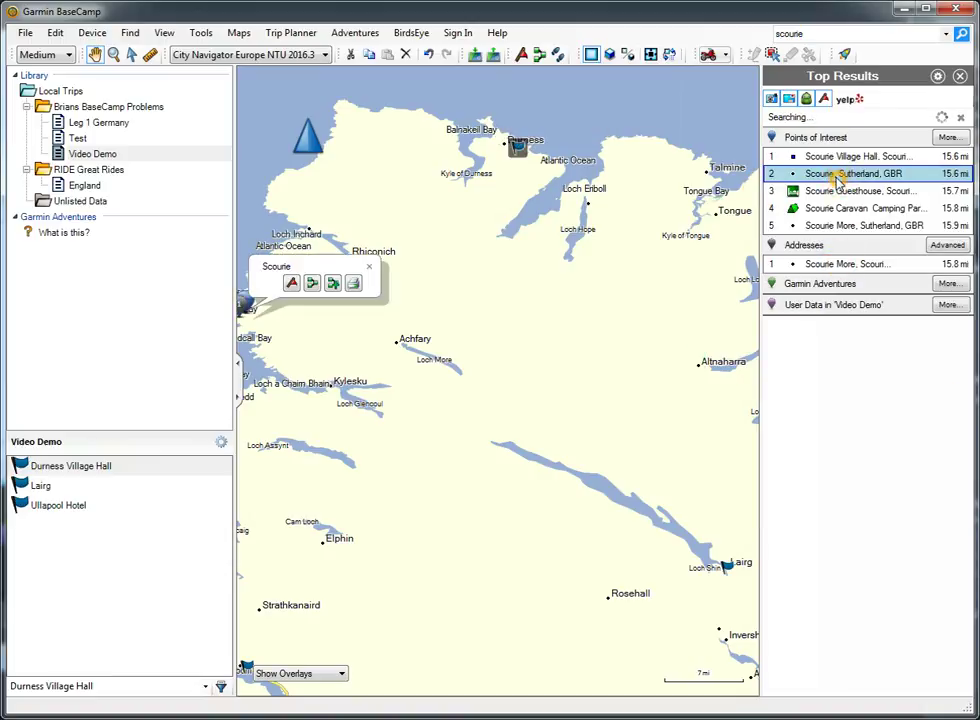
left_click(292, 285)
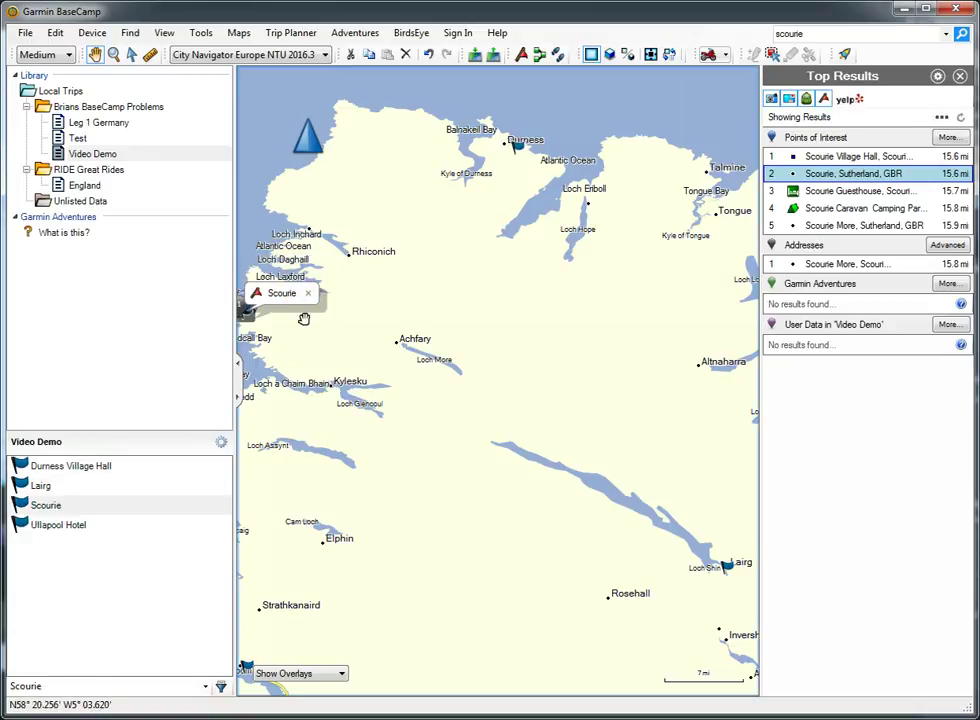
left_click(311, 295)
left_click(298, 305)
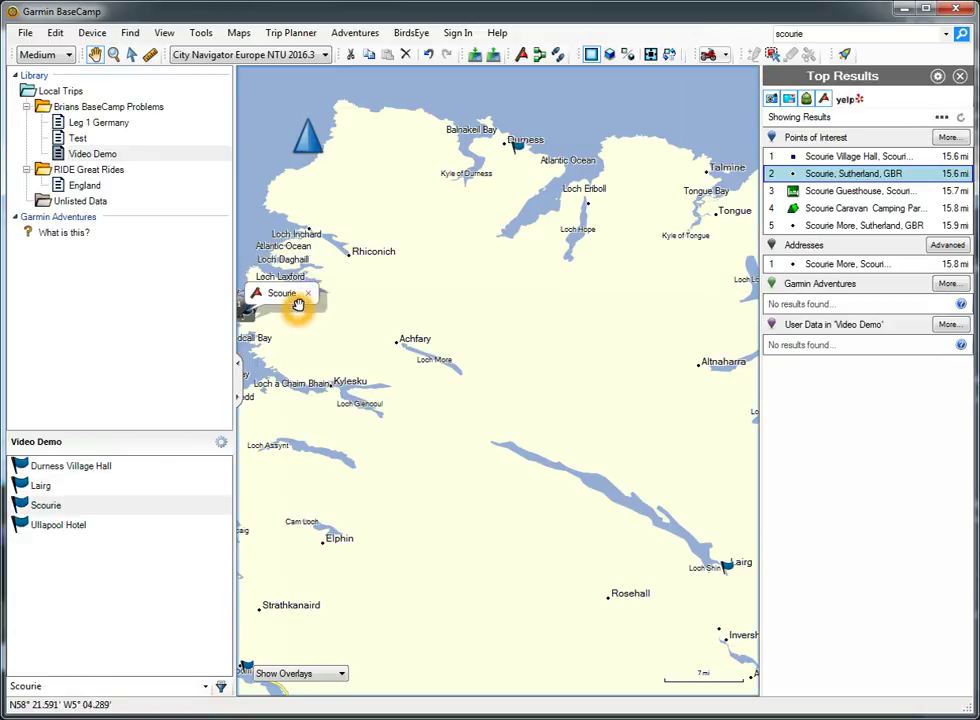
left_click(311, 297)
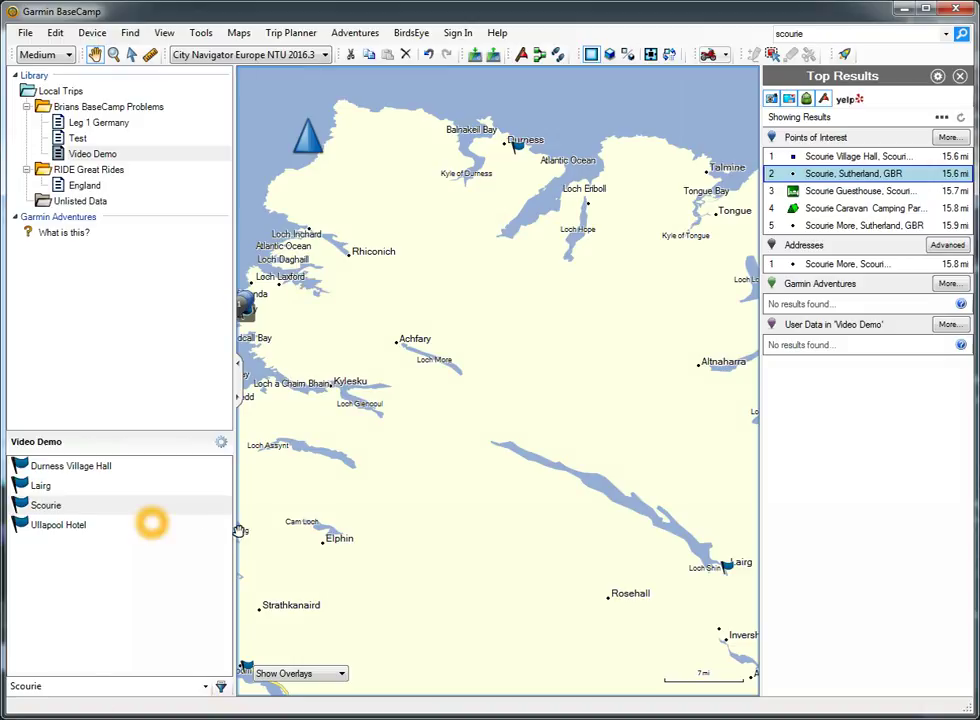
Step: Create a route from all four waypoints in the list, Durness Village Hall through Ullapool Hotel
left_click(68, 467)
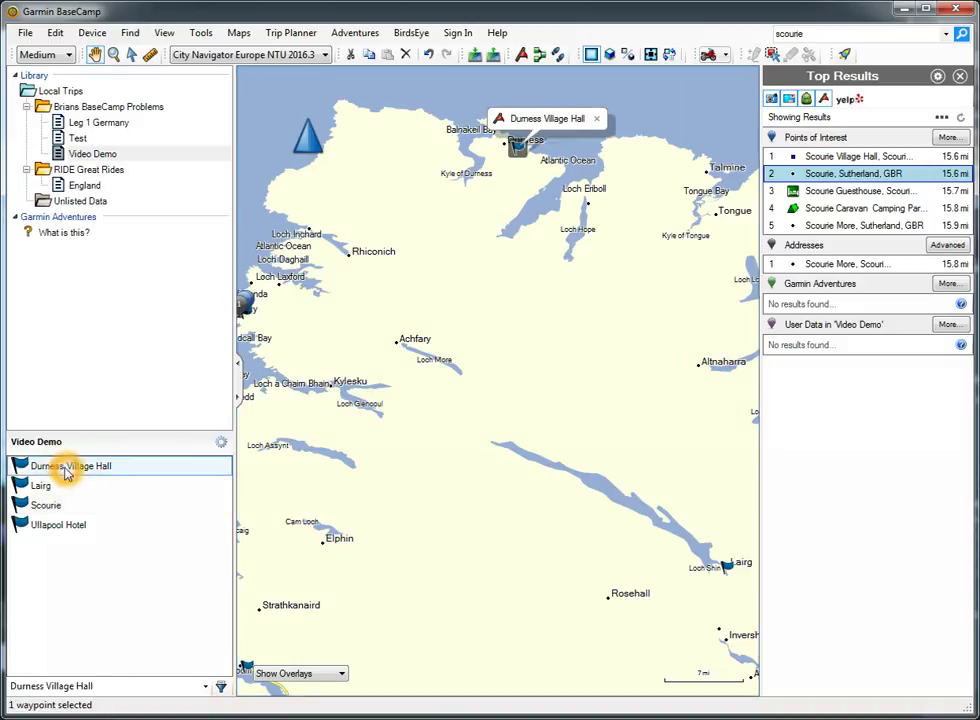
left_click(58, 525, "shift")
right_click(57, 530)
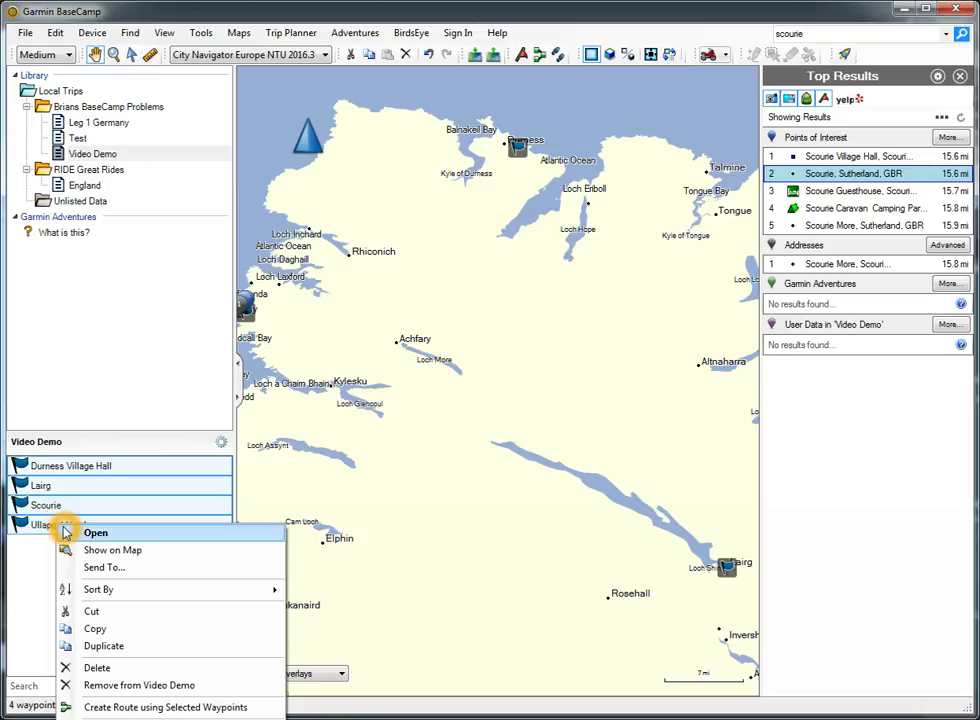
left_click(141, 708)
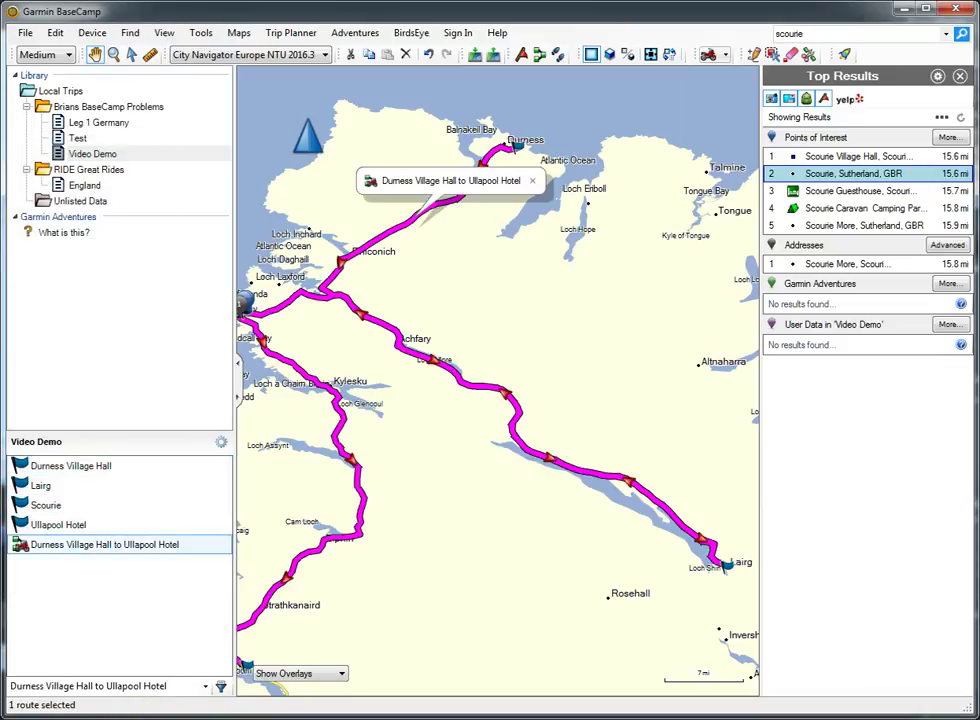
Step: Open the Durness Village Hall to Ullapool Hotel route's properties and set its activity profile to None
double_click(54, 550)
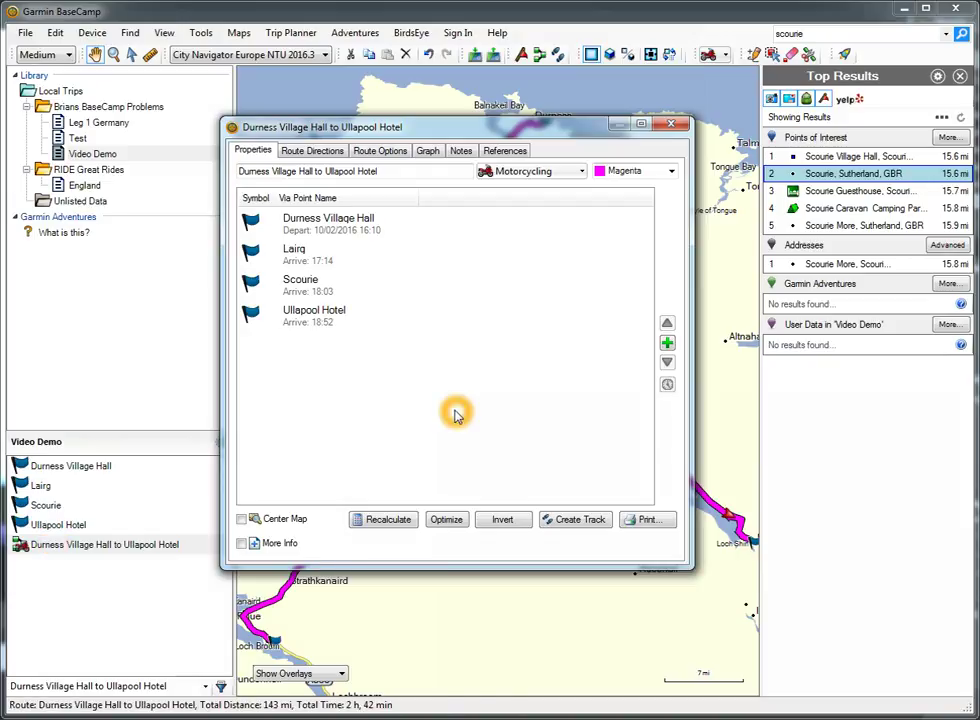
left_click(583, 173)
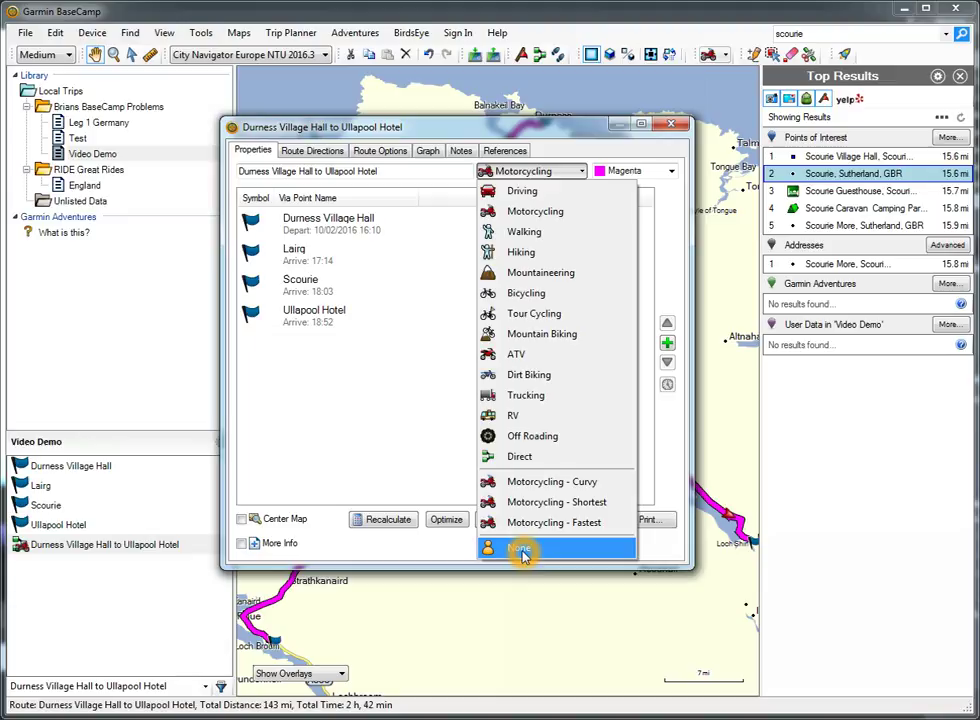
left_click_drag(522, 555, 521, 551)
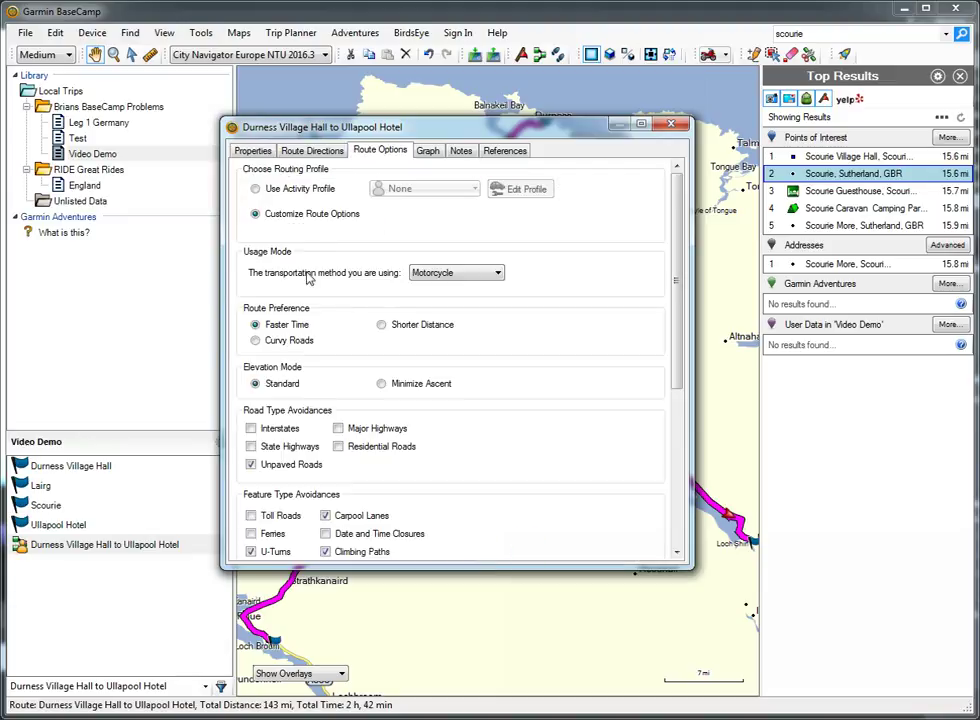
Step: Examine the route's custom routing options, including route preference, road type avoidances and feature type avoidances
left_click(263, 322)
scroll(437, 453, "down", 2)
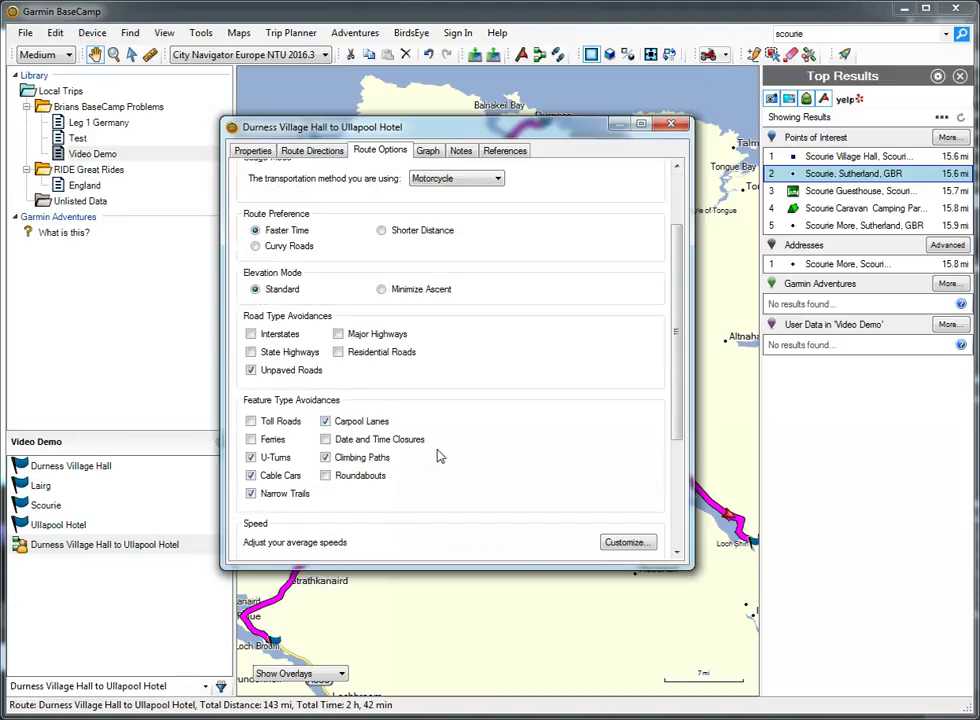
left_click(262, 334)
left_click(252, 344)
left_click(251, 335)
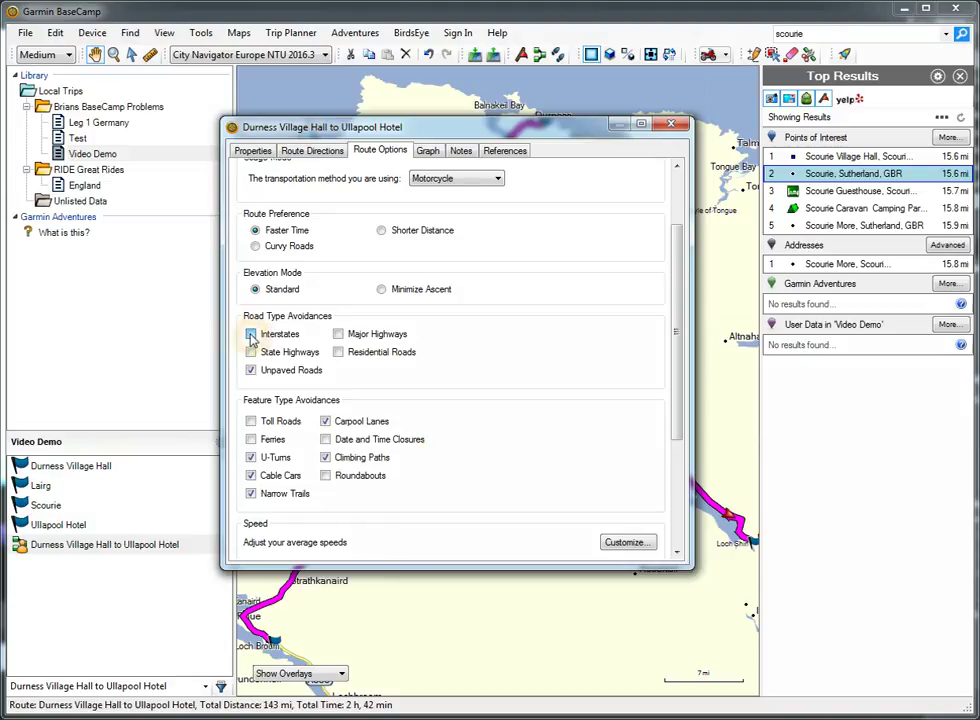
left_click(251, 371)
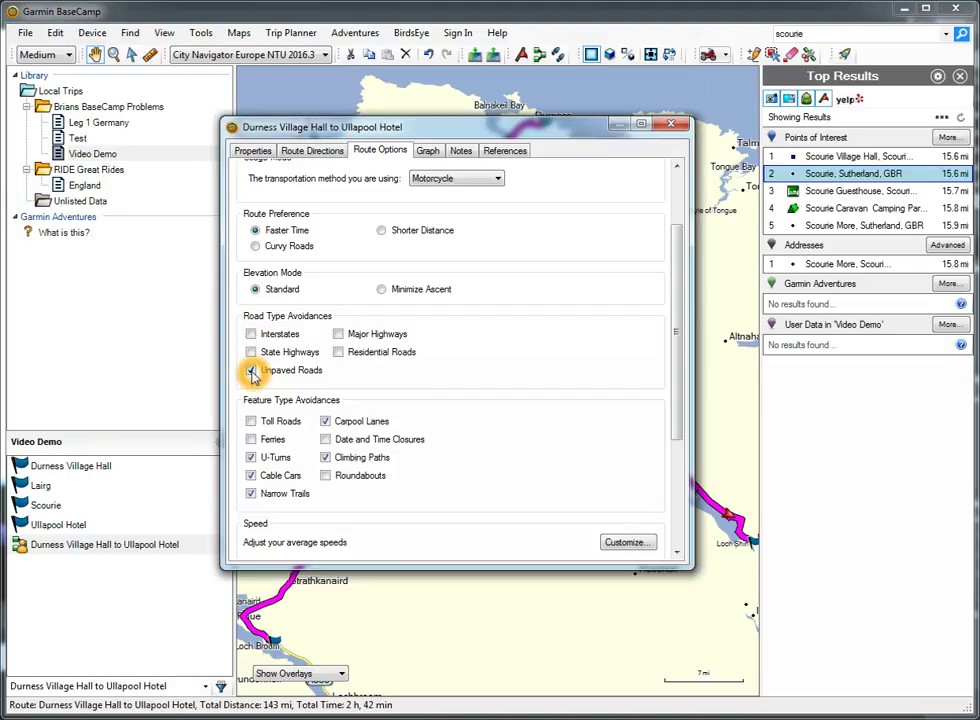
scroll(472, 451, "down", 3)
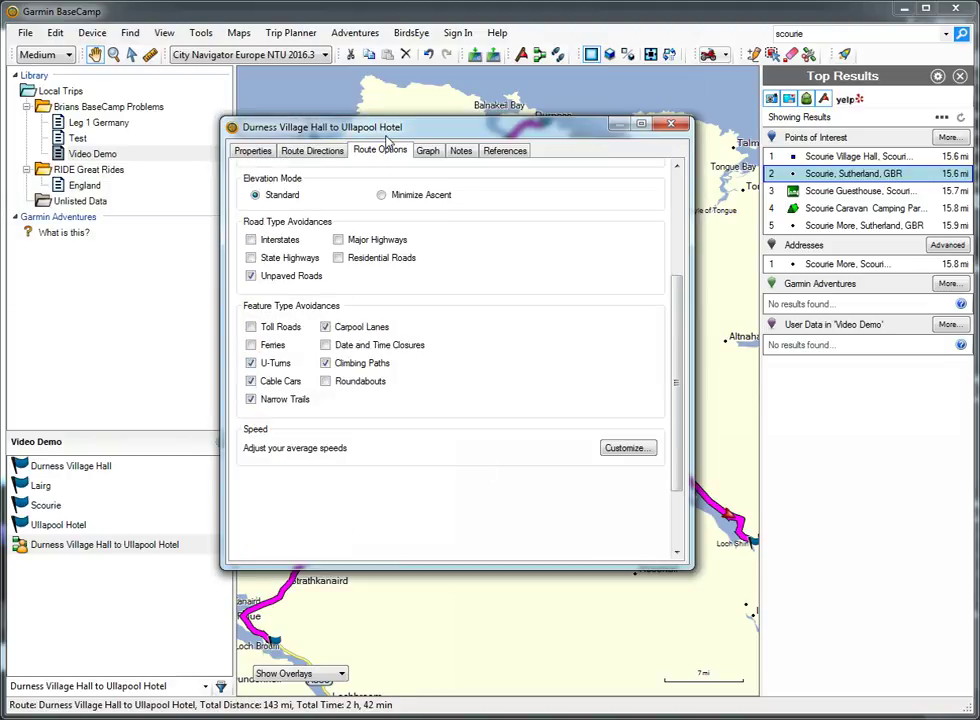
Step: Examine the route's avoidance options for toll roads, interstates and state highways, along with the average speed setting
left_click_drag(386, 136, 539, 144)
left_click(403, 335)
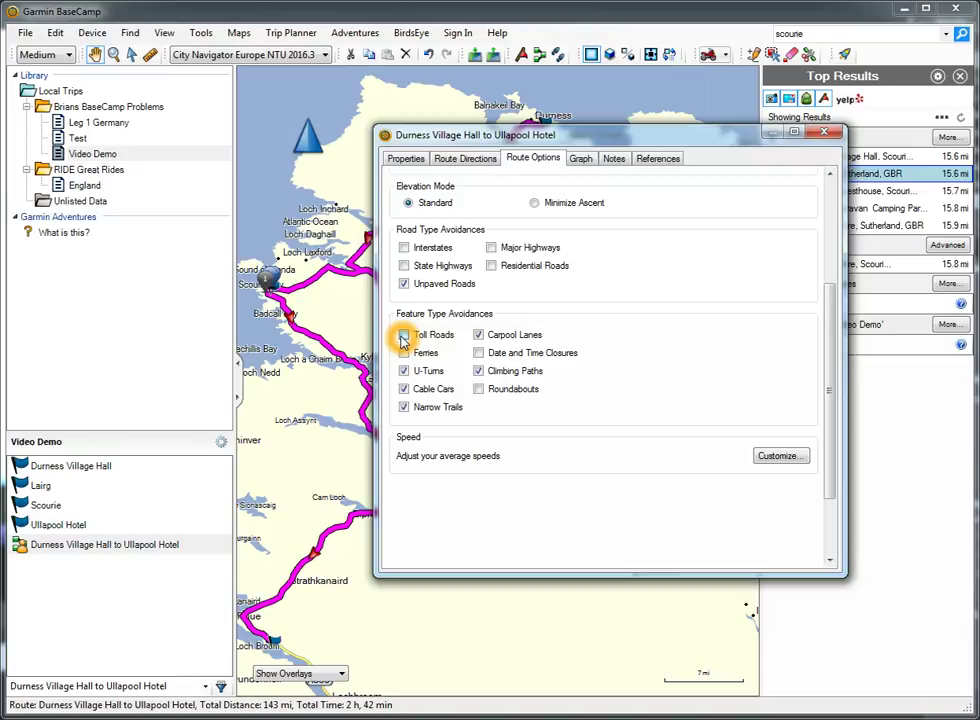
left_click(403, 335)
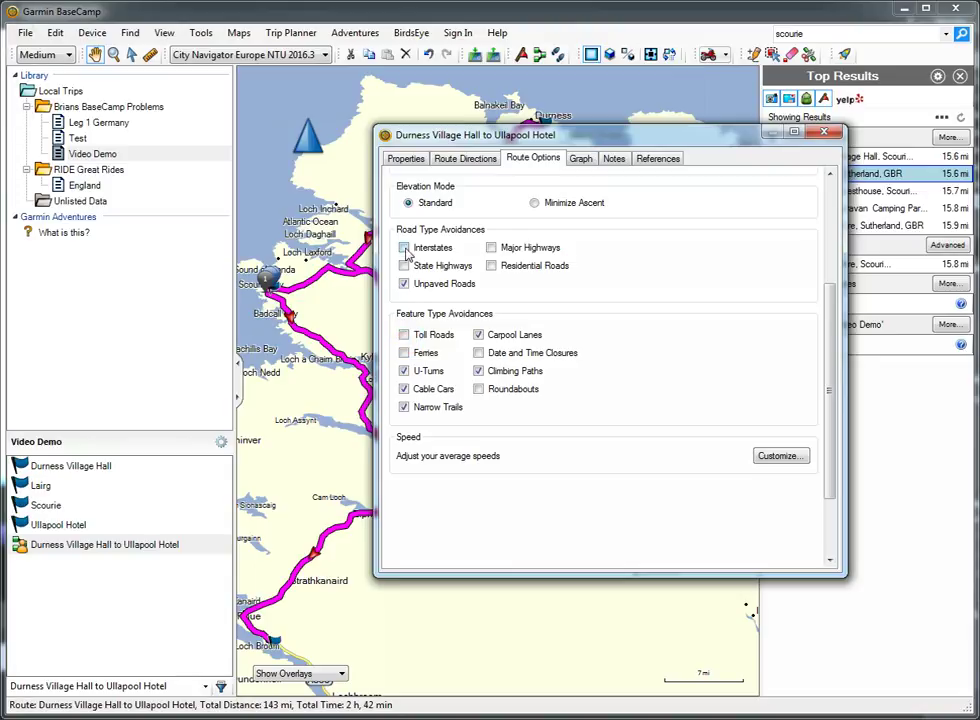
left_click(404, 248)
left_click(404, 265)
left_click(404, 248)
left_click(404, 265)
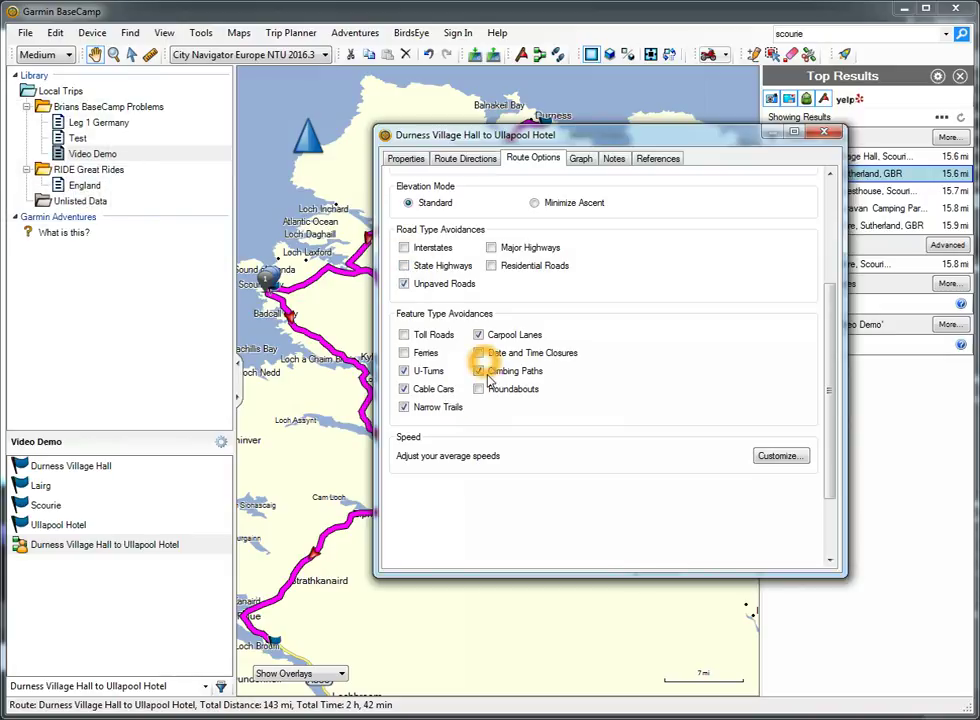
left_click(757, 453)
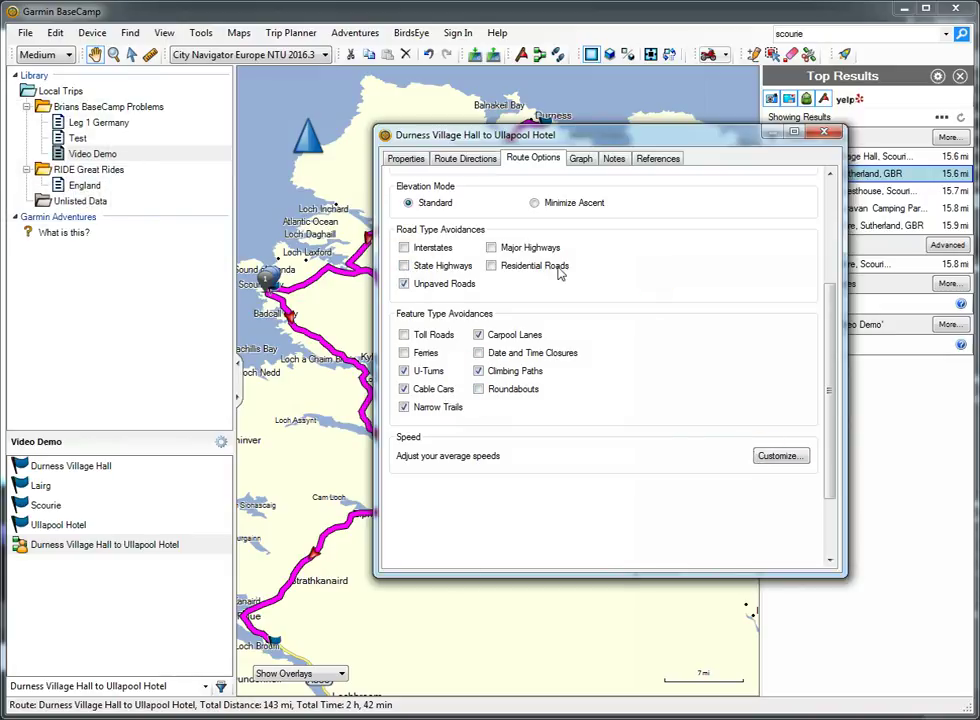
Step: Move Lairg to the start of the route's via point list, ahead of Durness Village Hall
left_click(417, 163)
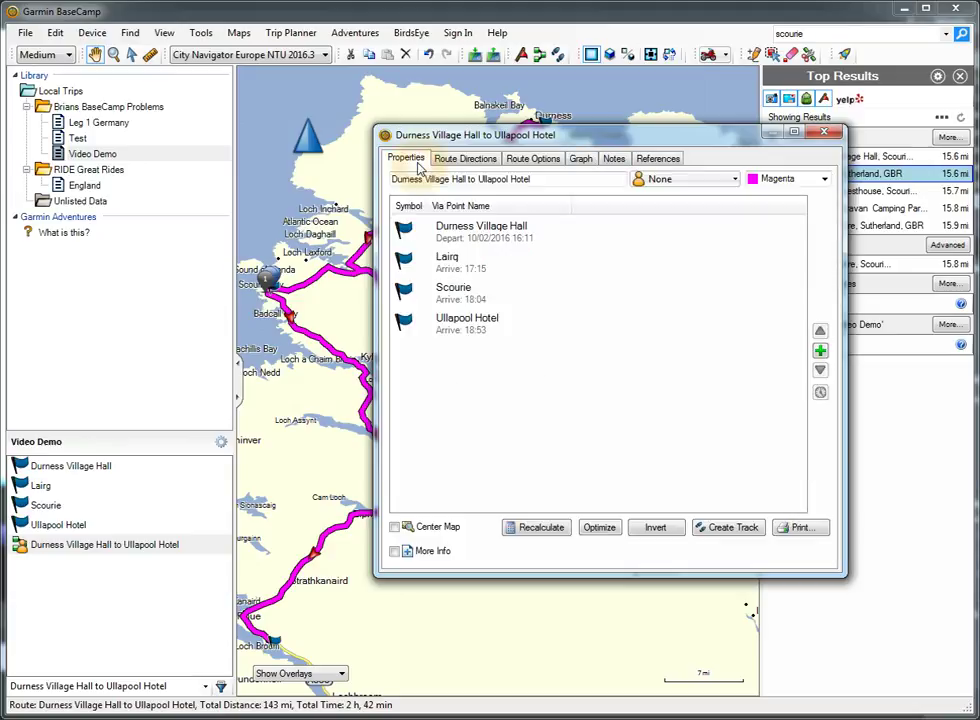
left_click(459, 226)
left_click(434, 338)
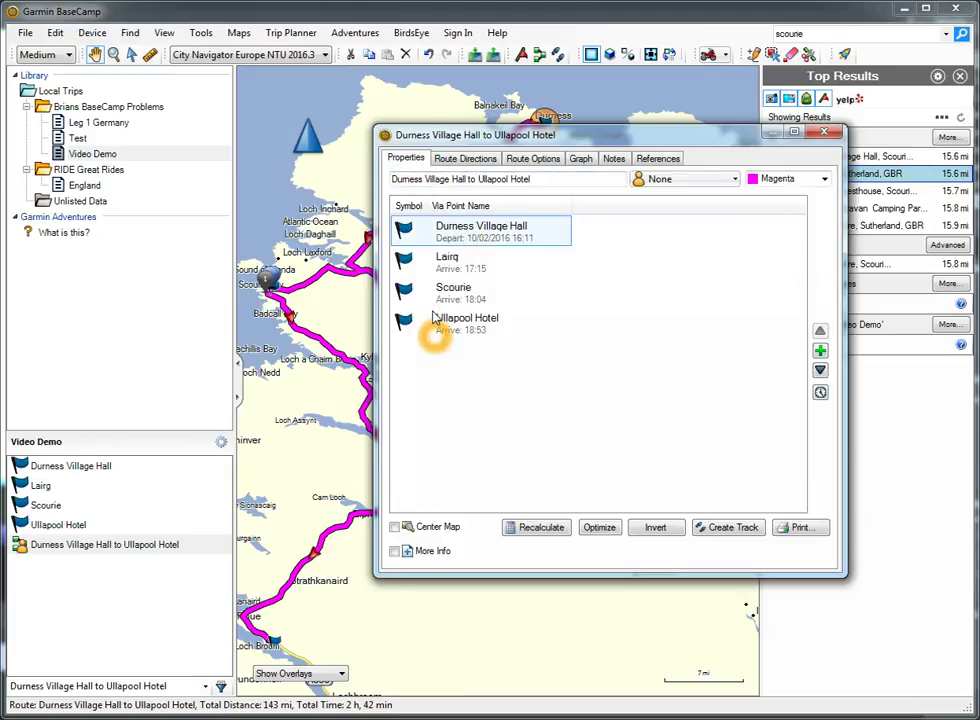
left_click(466, 291)
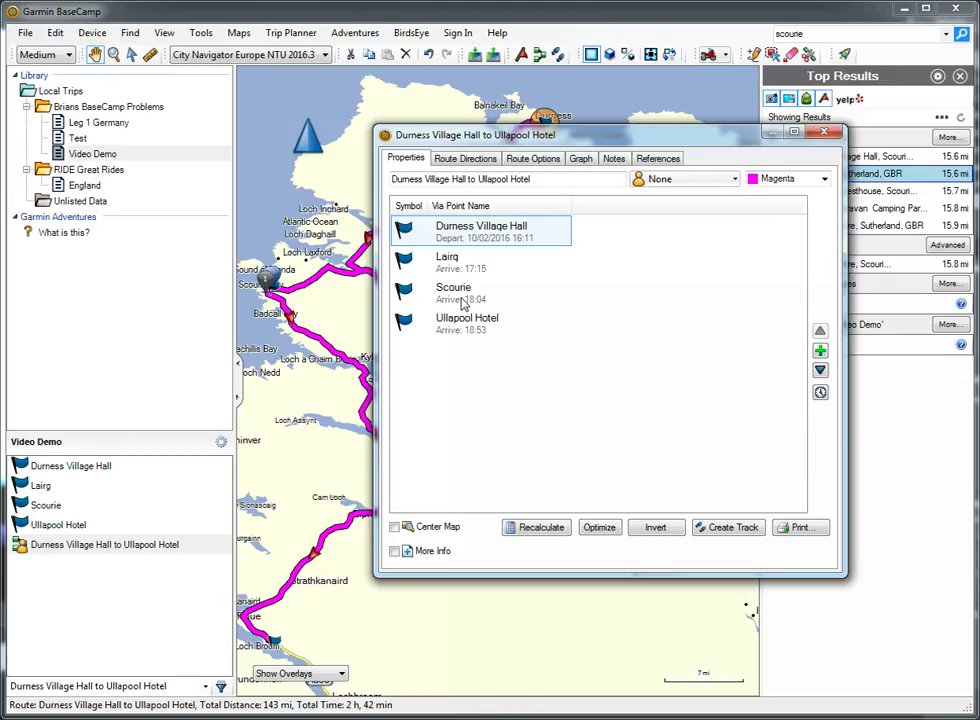
left_click(454, 270)
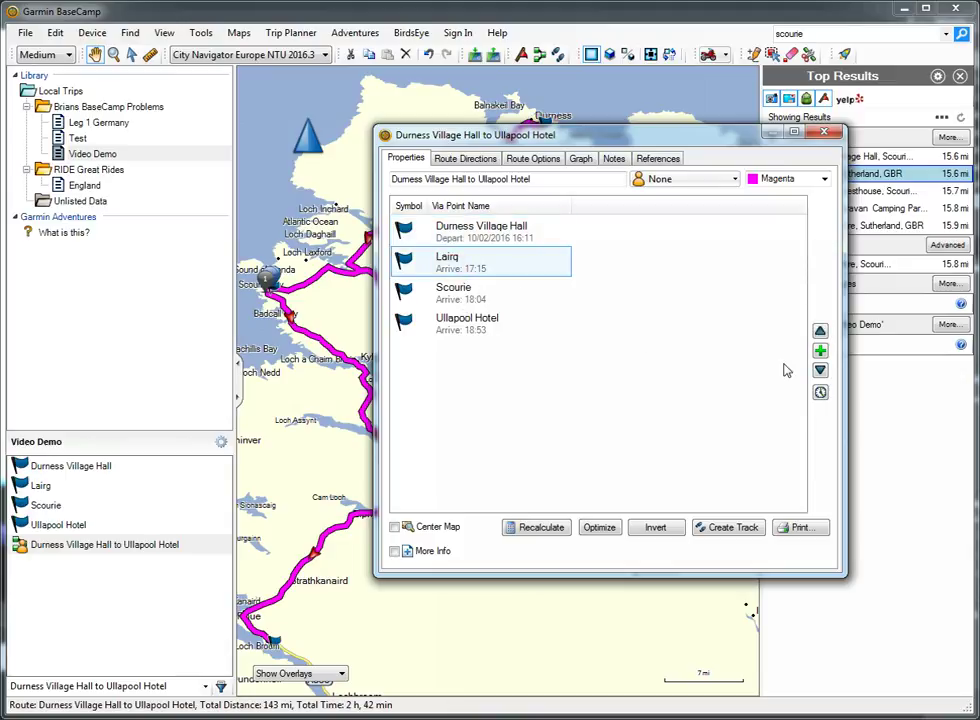
left_click_drag(630, 138, 914, 378)
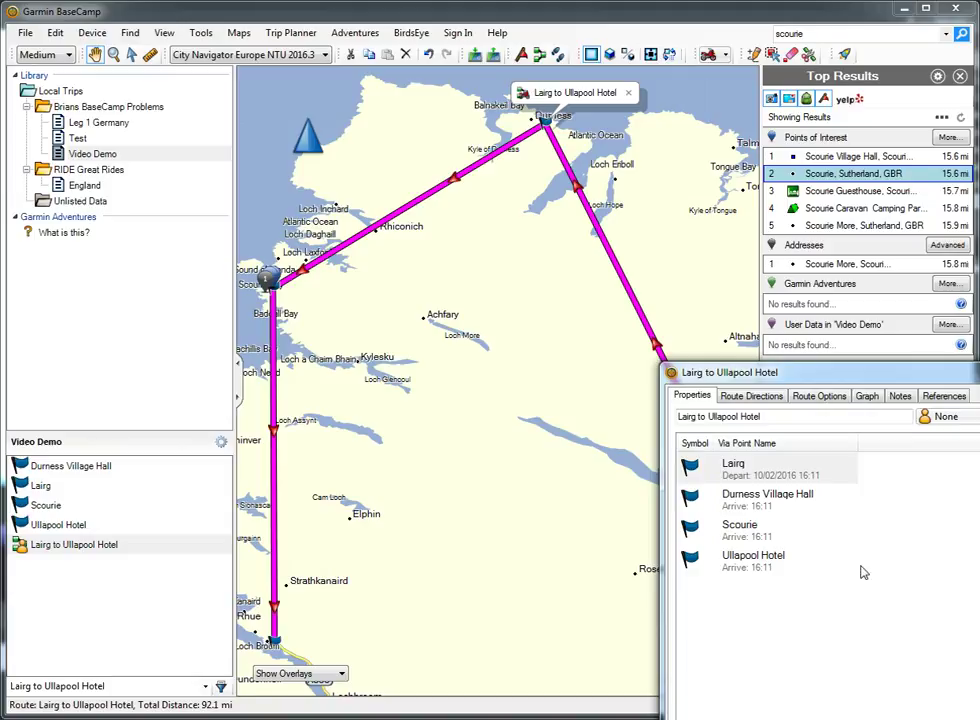
Step: Try moving Durness Village Hall to the end of the via point list and undo that reordering
left_click(736, 515)
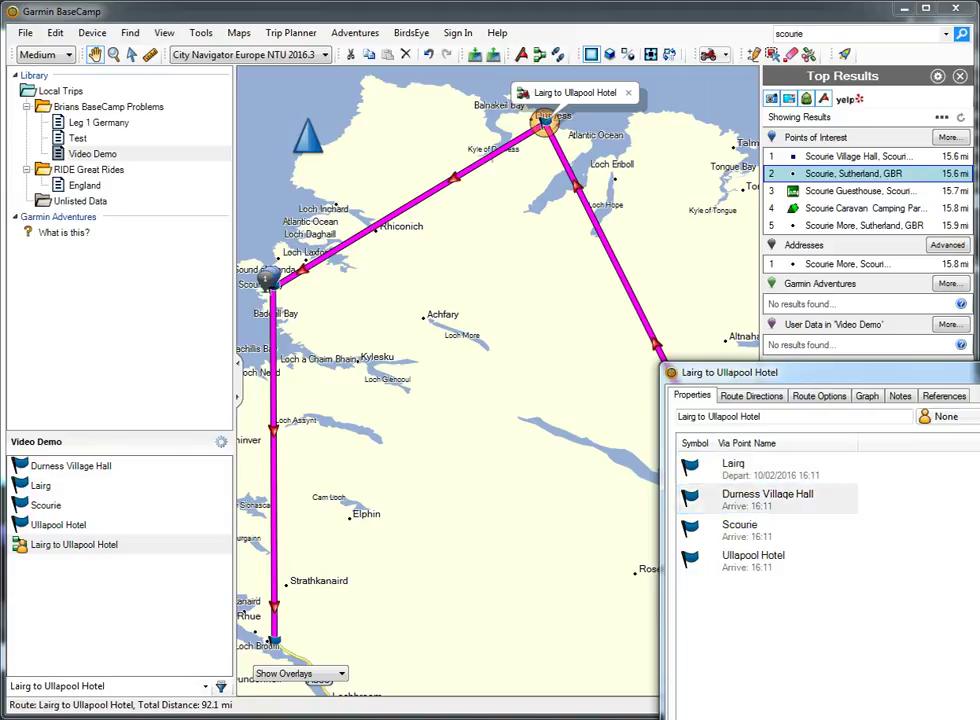
mouse_move(767, 498)
left_mouse_down()
mouse_move(767, 558)
mouse_move(767, 498)
left_mouse_up()
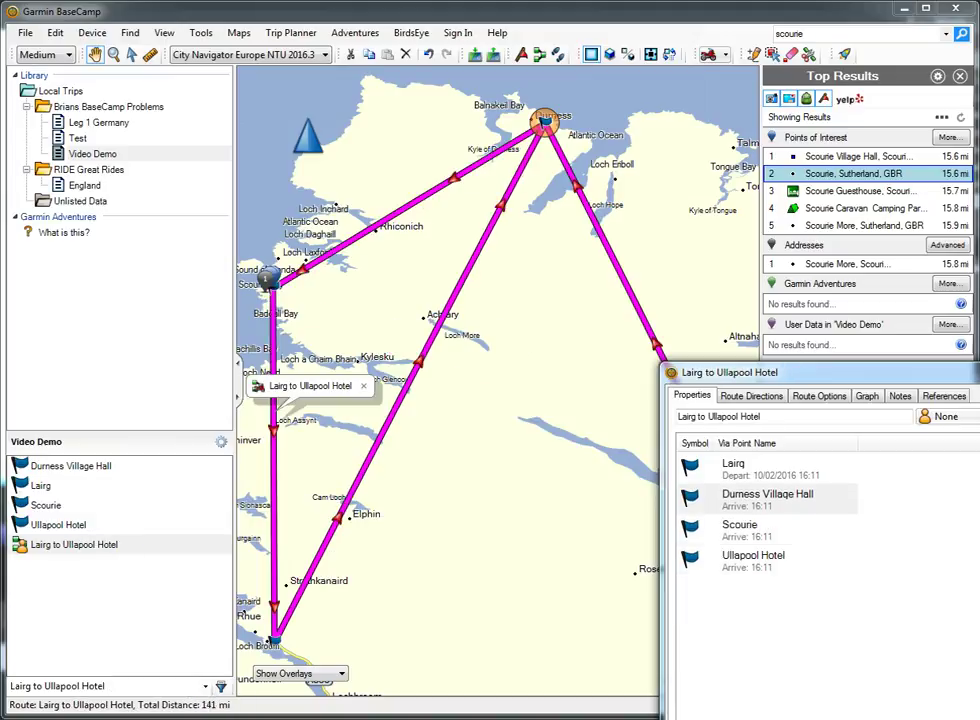
left_click(756, 567)
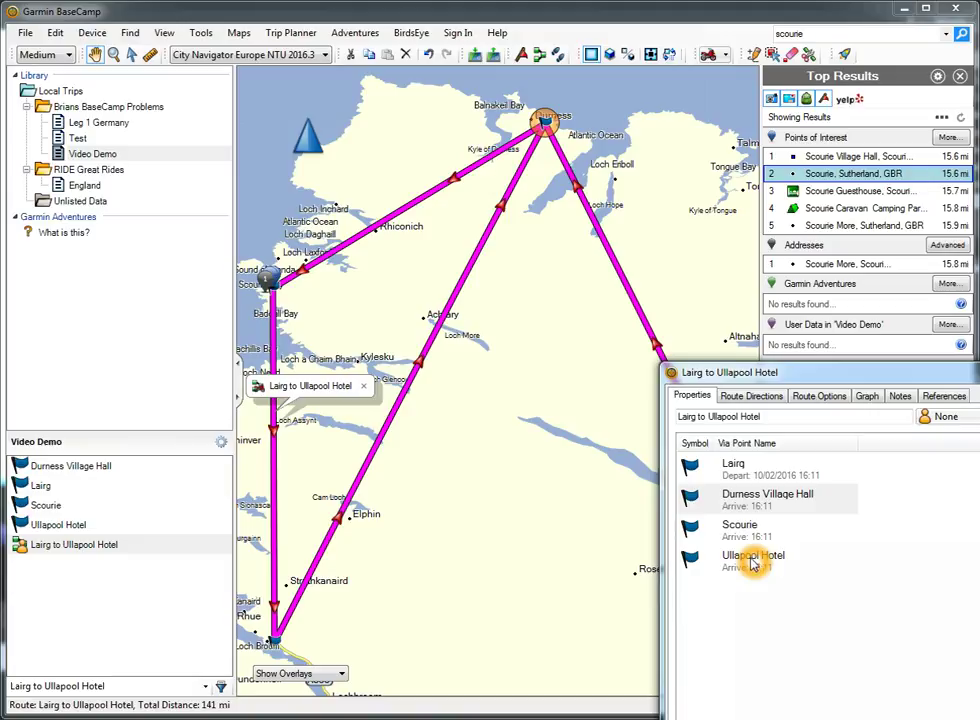
left_click(738, 466)
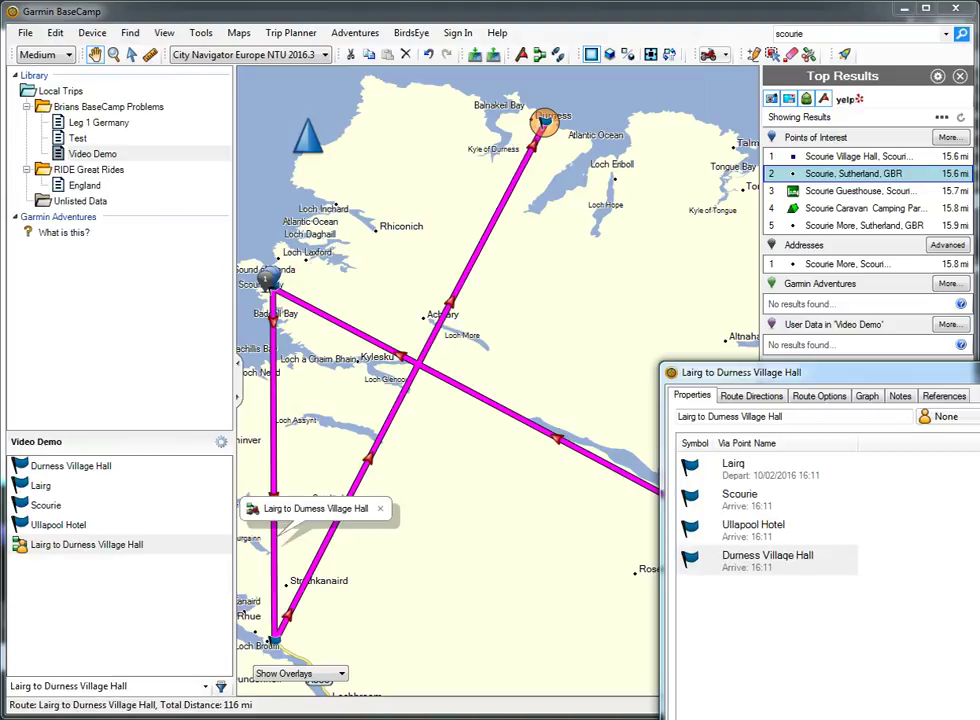
key("ctrl+z")
key("ctrl+z")
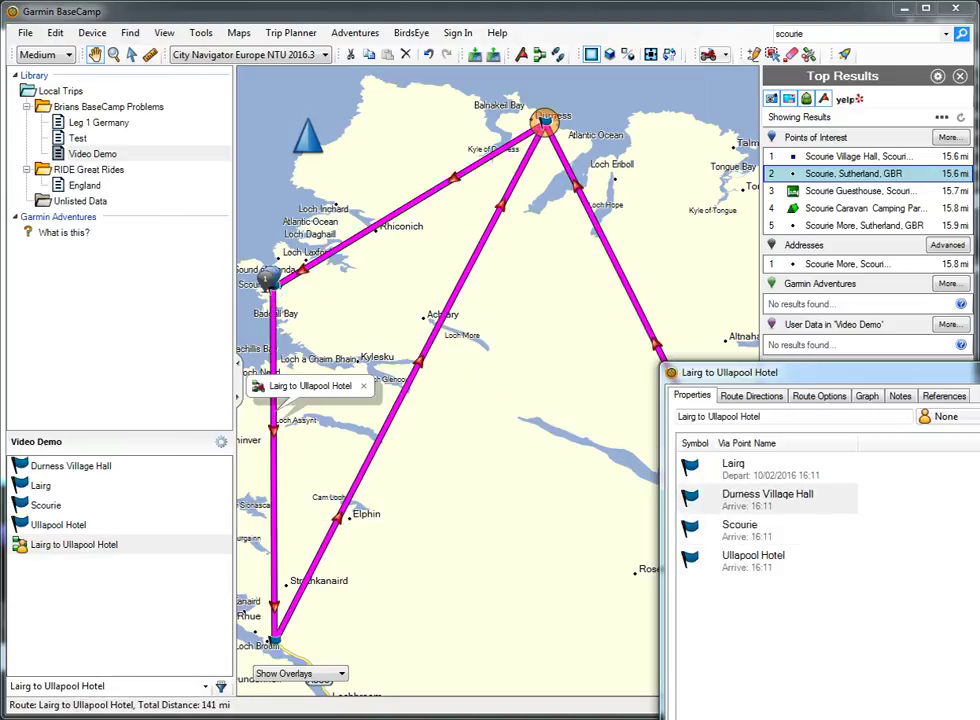
Step: Try moving Lairg down two places in the via point list and return it to the start
left_click_drag(926, 386, 675, 466)
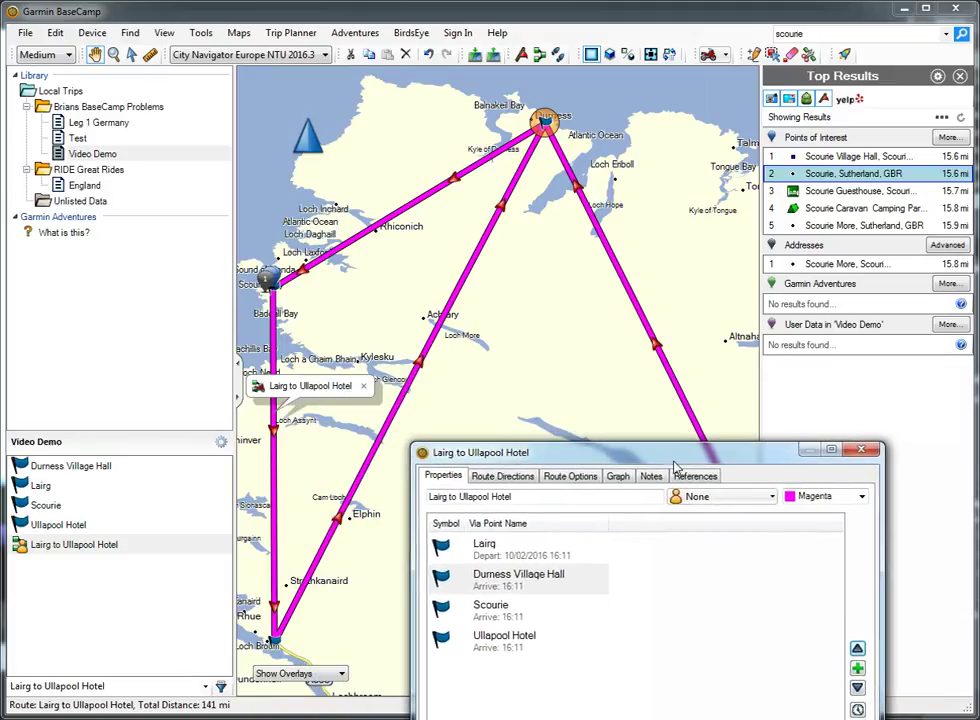
left_click(507, 548)
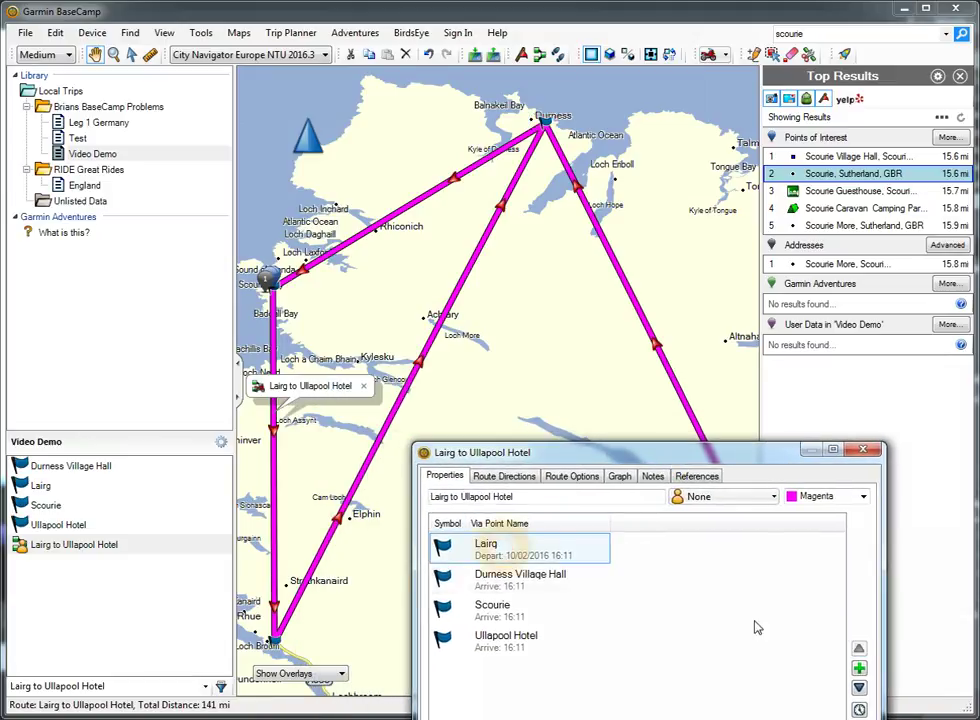
left_click(860, 688)
left_click(860, 688)
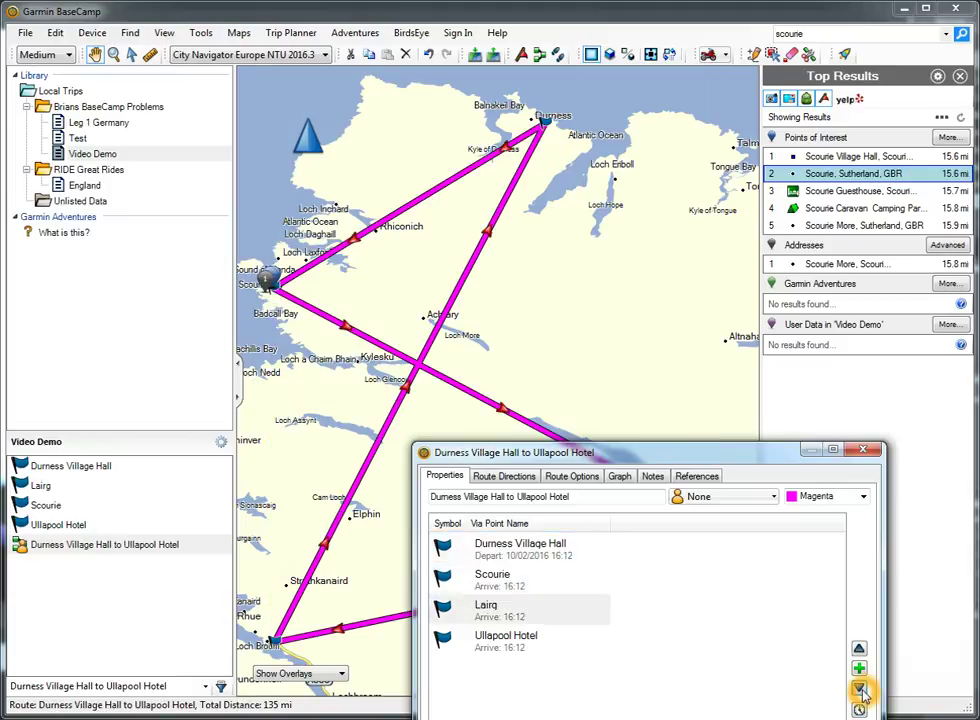
left_click(858, 648)
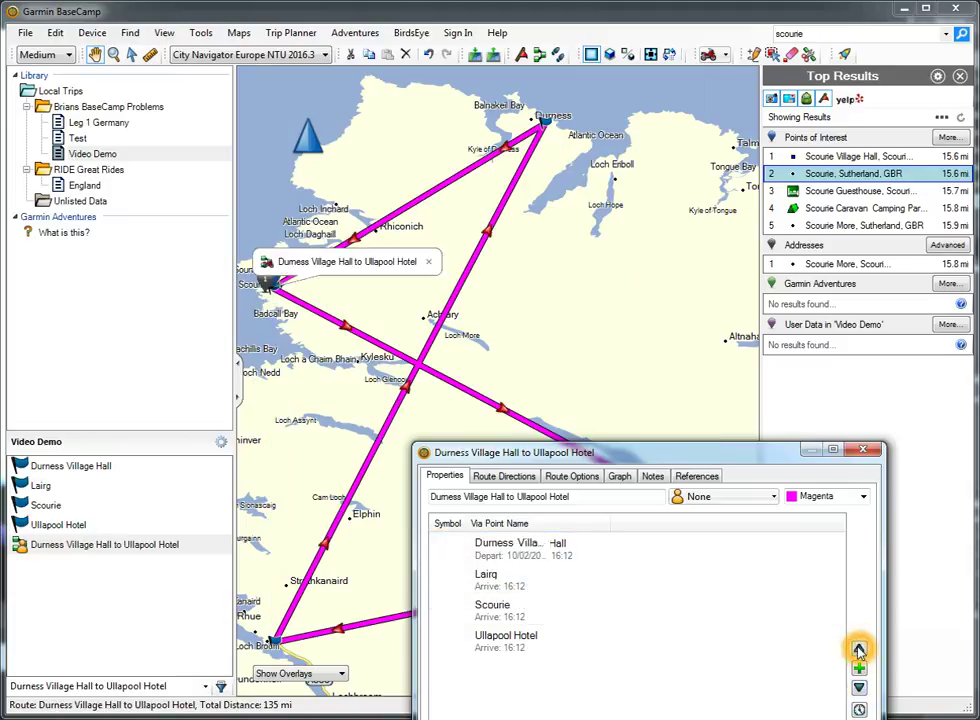
left_click(858, 648)
Step: Trace the via point order on a widened map, highlighting Lairg, Durness Village Hall, Scourie and Ullapool Hotel in turn
left_click(515, 645)
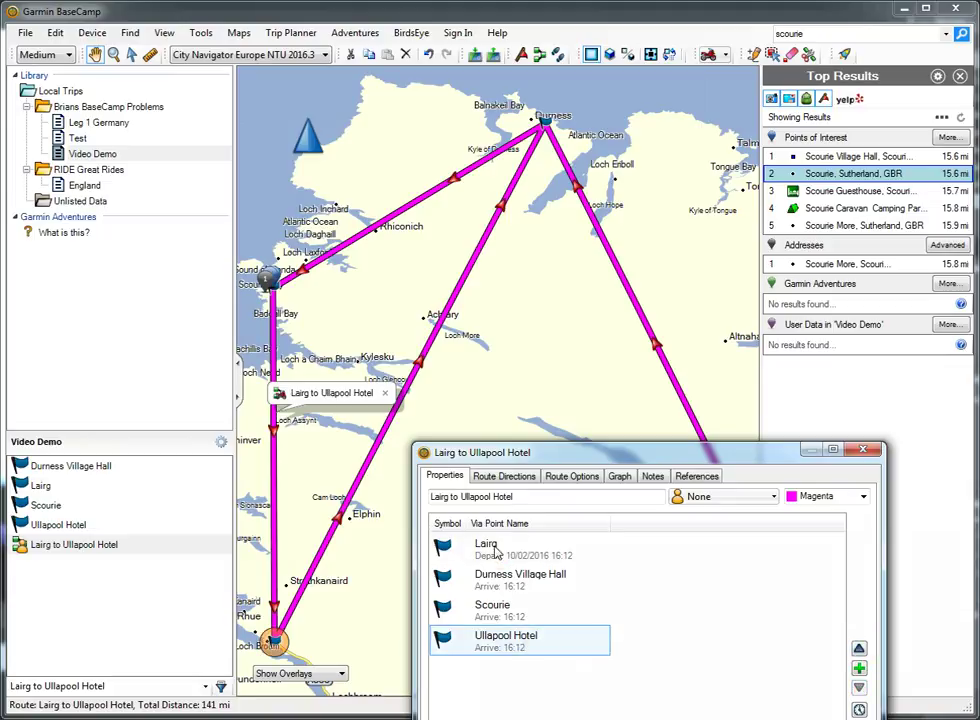
left_click_drag(529, 457, 358, 505)
left_click(315, 595)
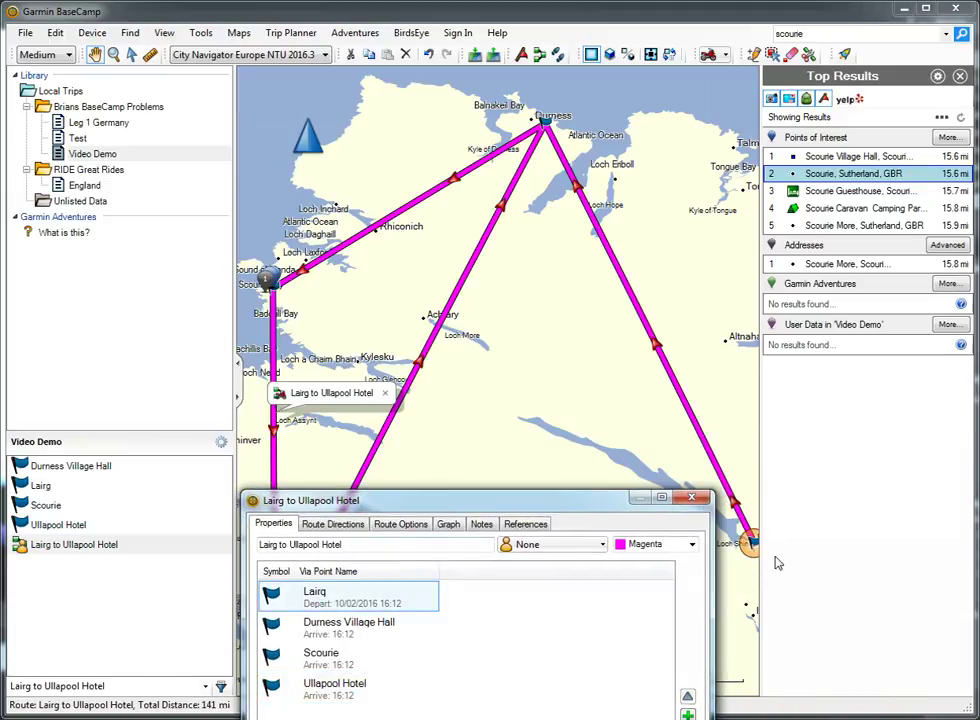
left_click_drag(760, 413, 886, 430)
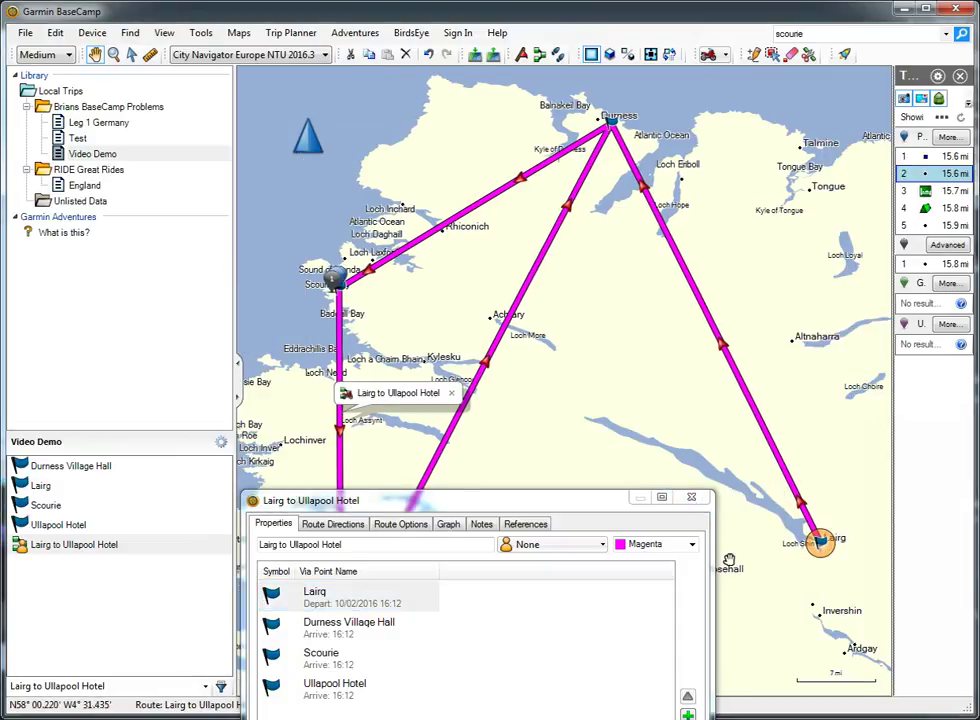
left_click(337, 631)
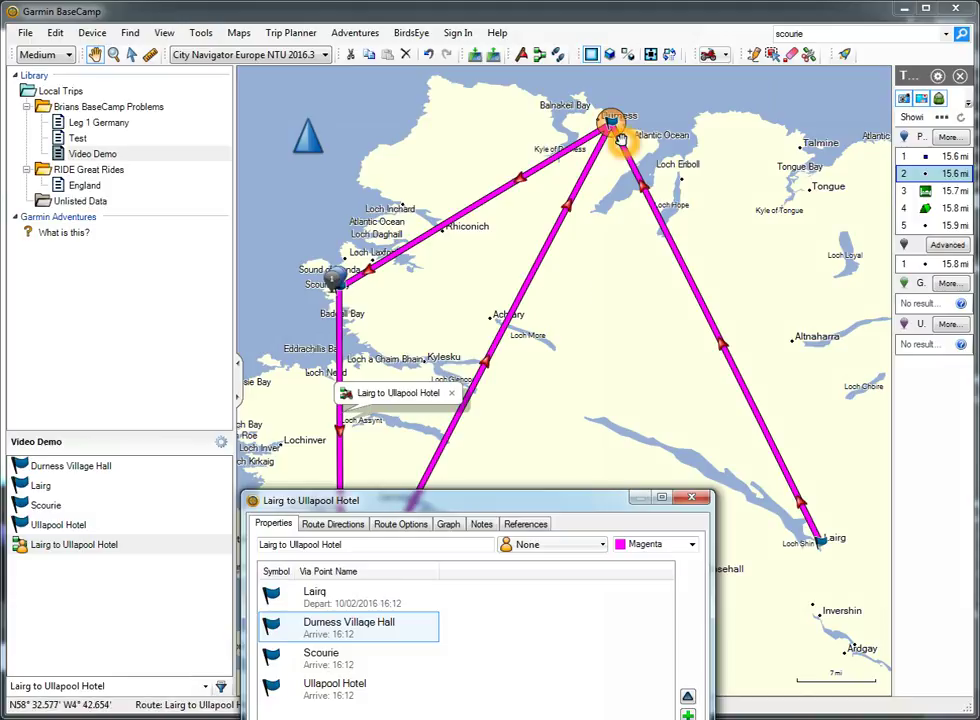
left_click(317, 652)
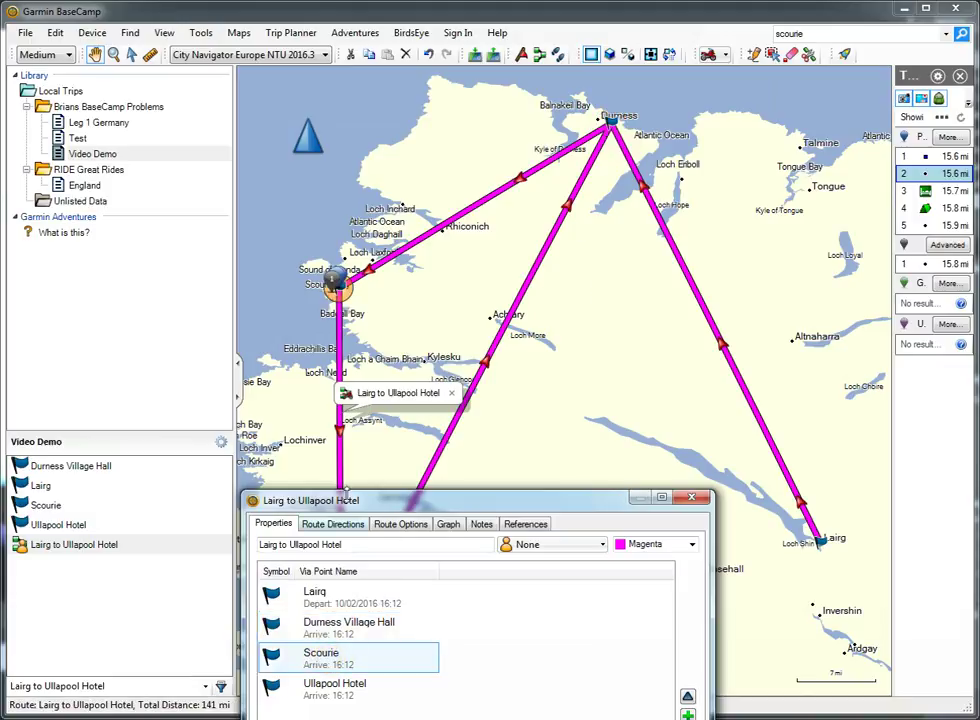
left_click(332, 699)
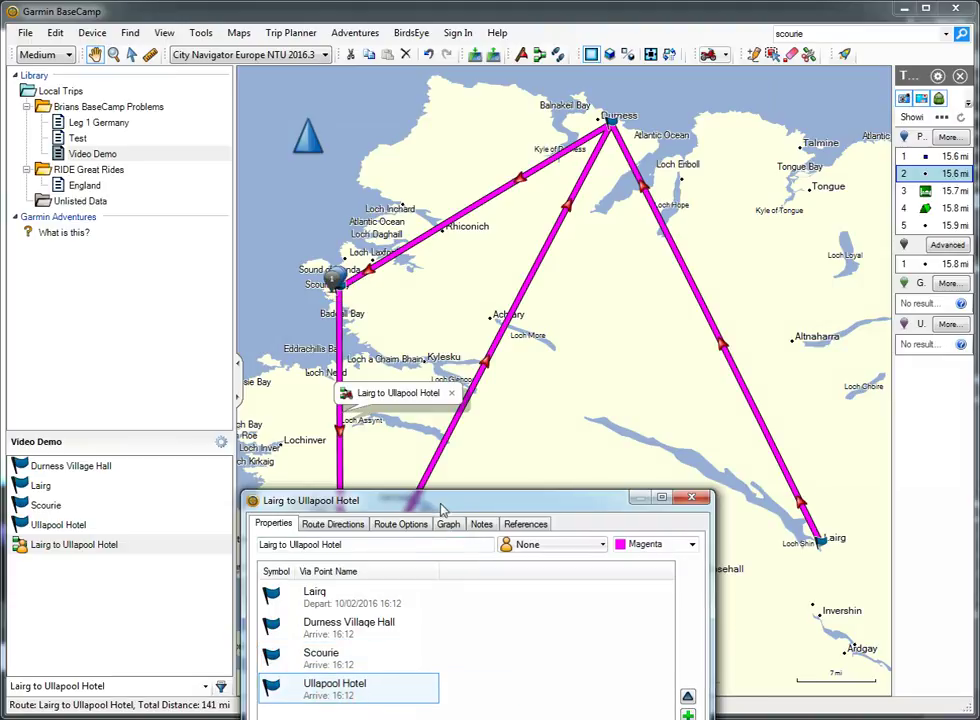
left_click_drag(443, 510, 676, 567)
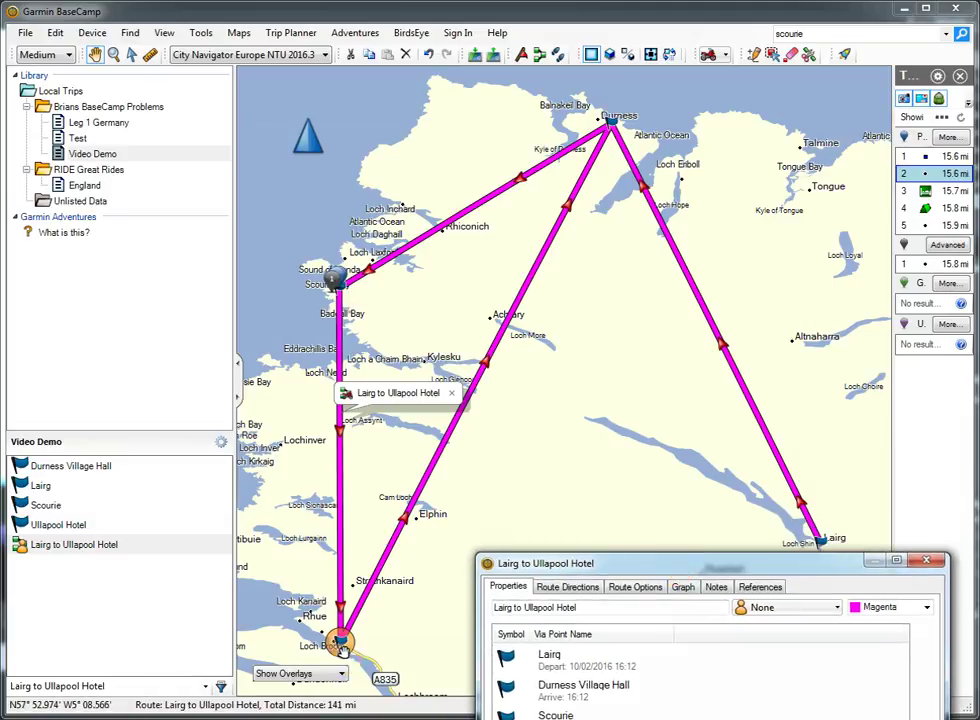
Step: Recalculate the Lairg to Ullapool Hotel route along the roads and close its properties
left_click_drag(753, 568, 727, 261)
left_click(618, 648)
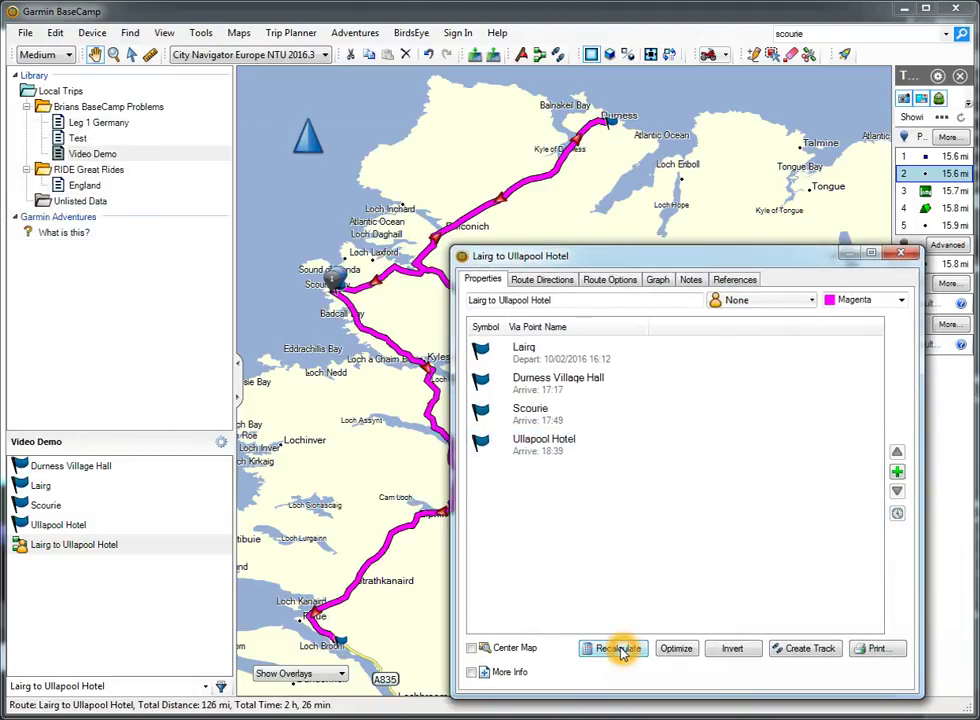
left_click_drag(669, 266, 622, 229)
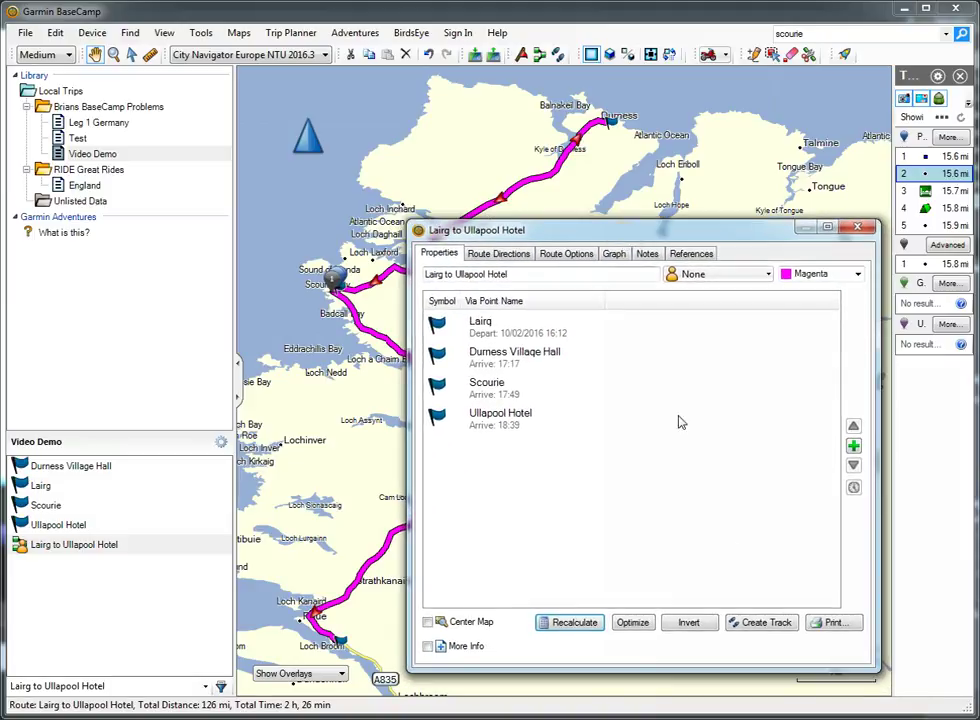
left_click(857, 227)
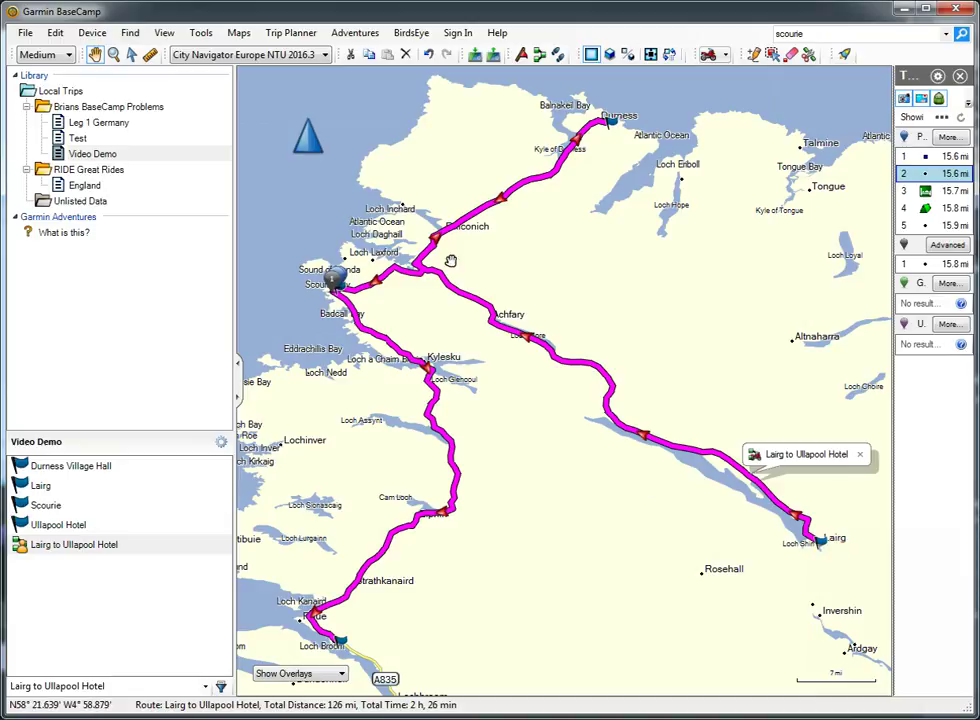
Step: Try the Higher map detail level and set the detail back to Medium
left_click(602, 130)
left_click(665, 348)
left_click_drag(575, 328, 538, 330)
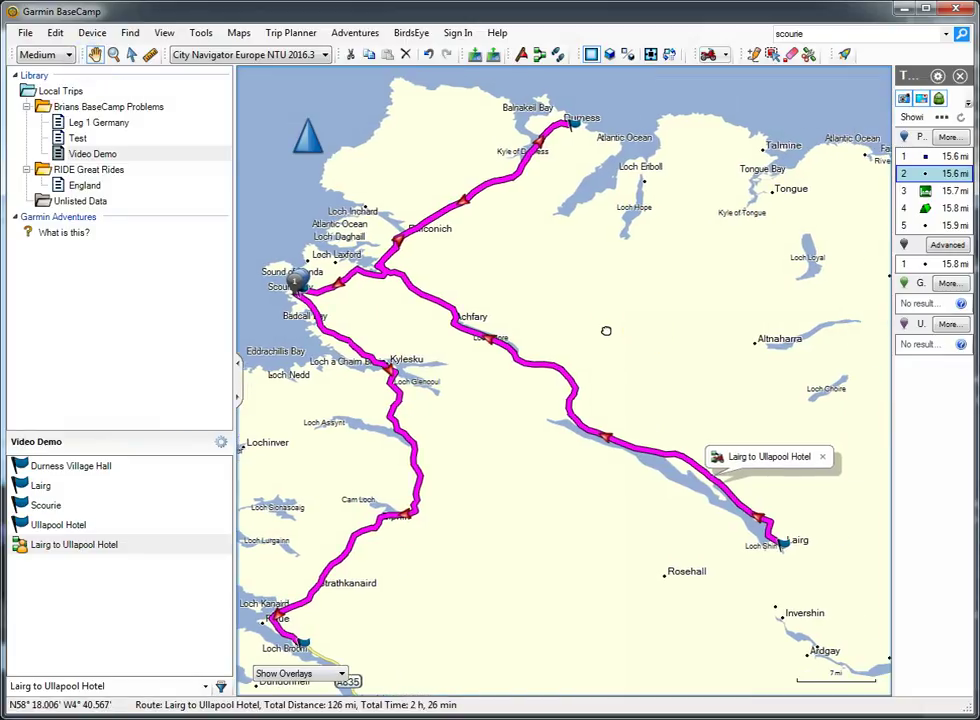
left_click(67, 56)
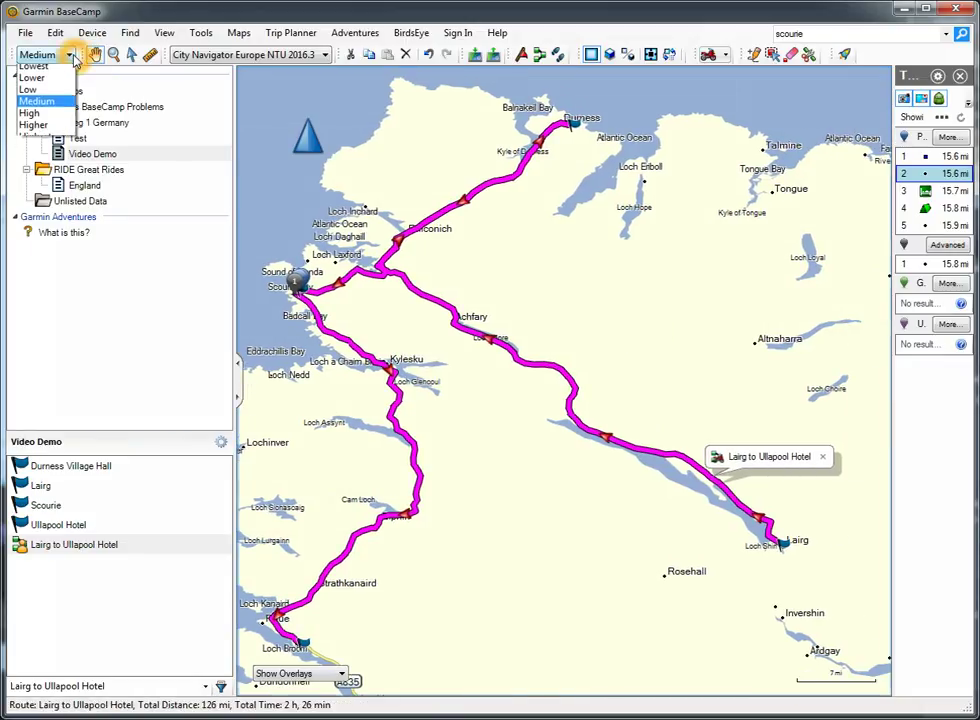
left_click(44, 130)
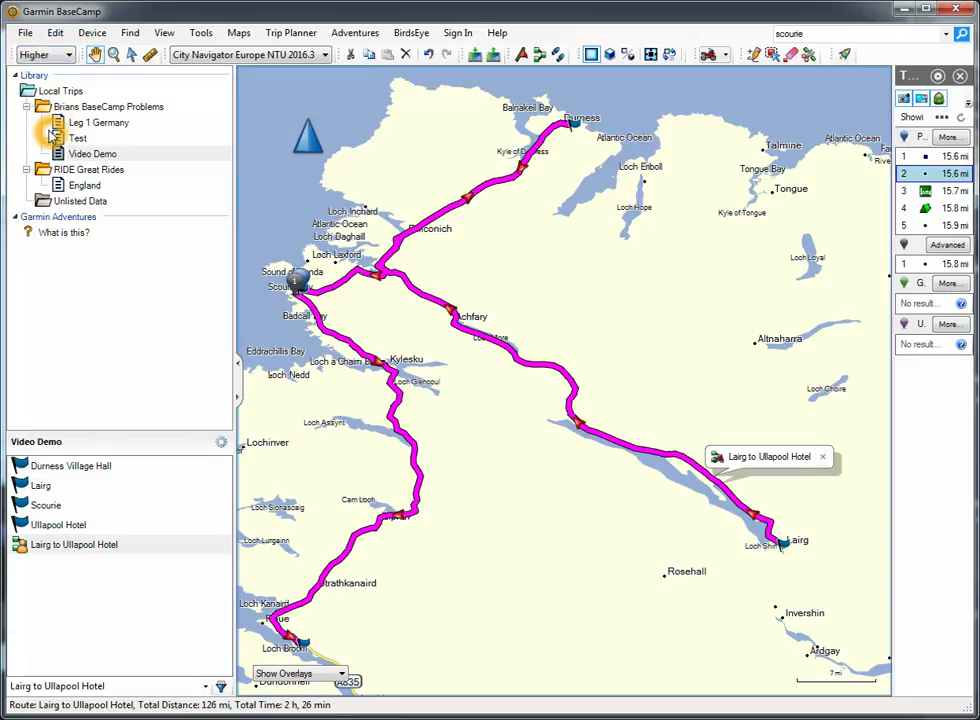
left_click(68, 56)
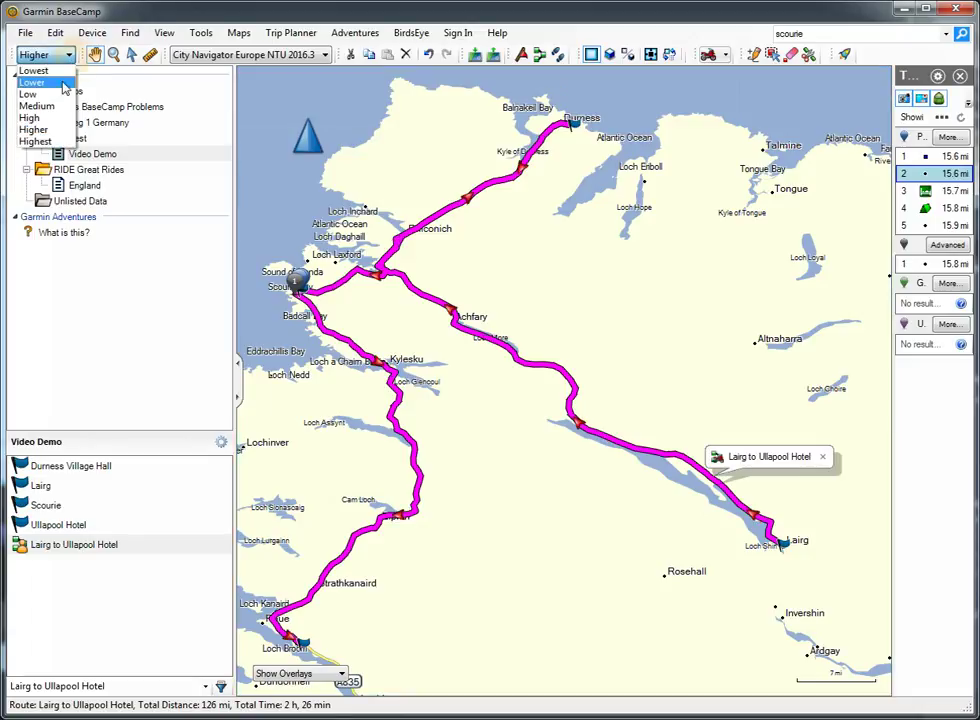
left_click(44, 105)
Step: Create a waypoint at Altnaharra, on the A836 just south of its junction with the B873
double_click(589, 293)
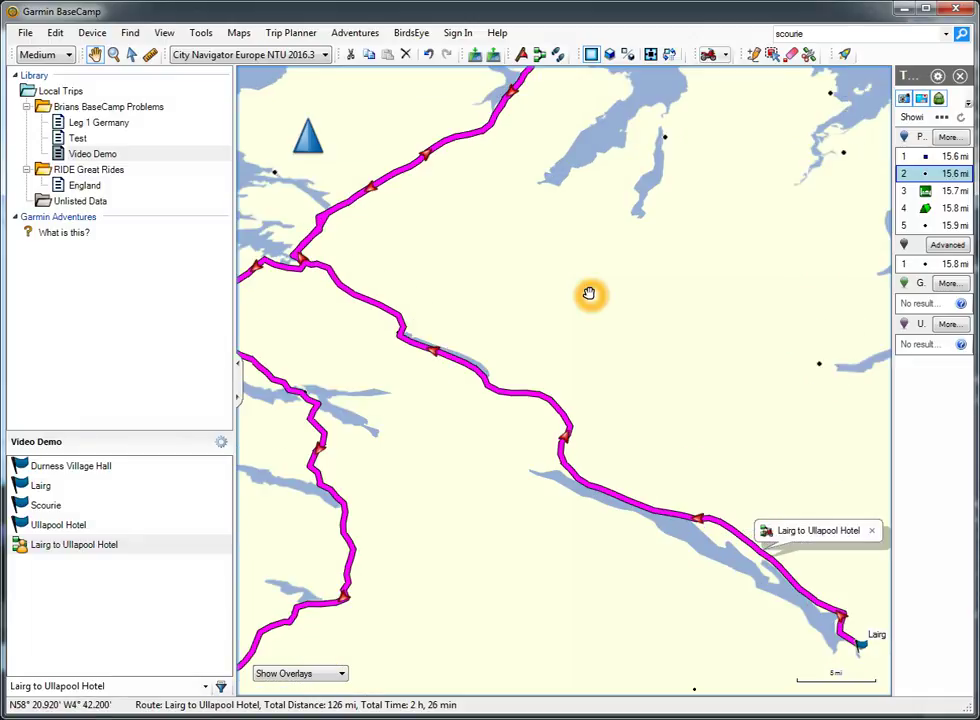
left_click_drag(628, 347, 677, 406)
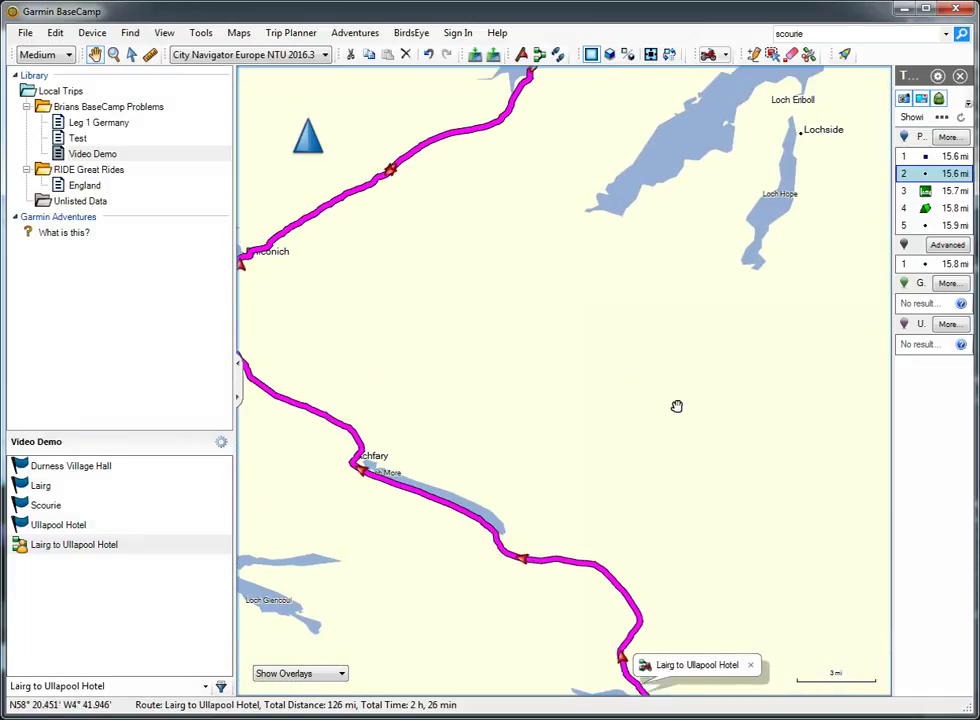
double_click(677, 405)
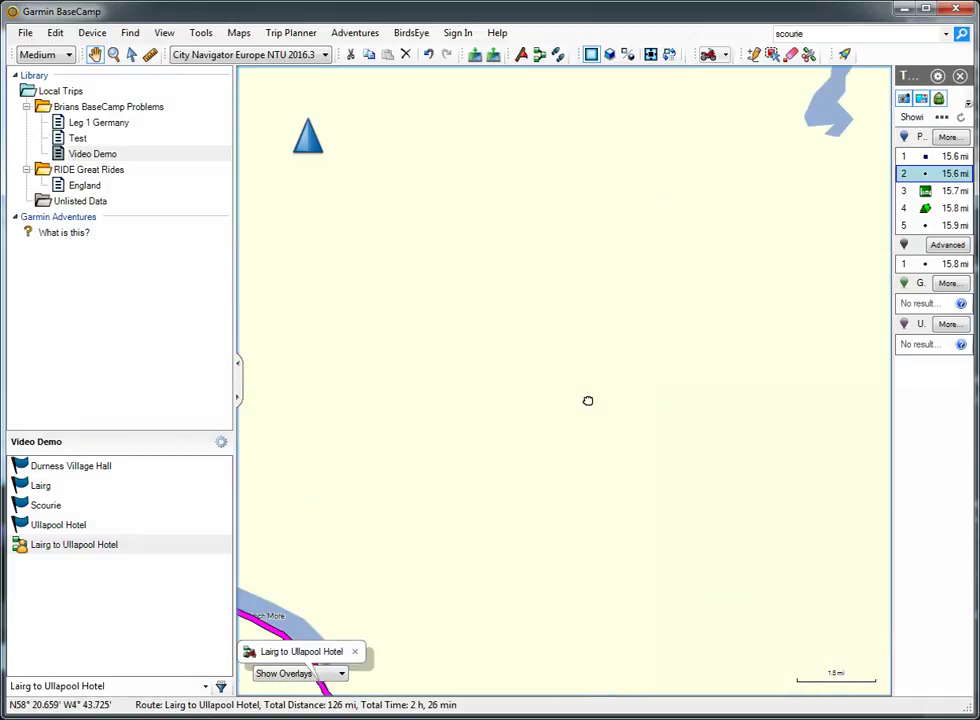
scroll(674, 462, "down", 1)
double_click(672, 462)
scroll(670, 462, "down", 2)
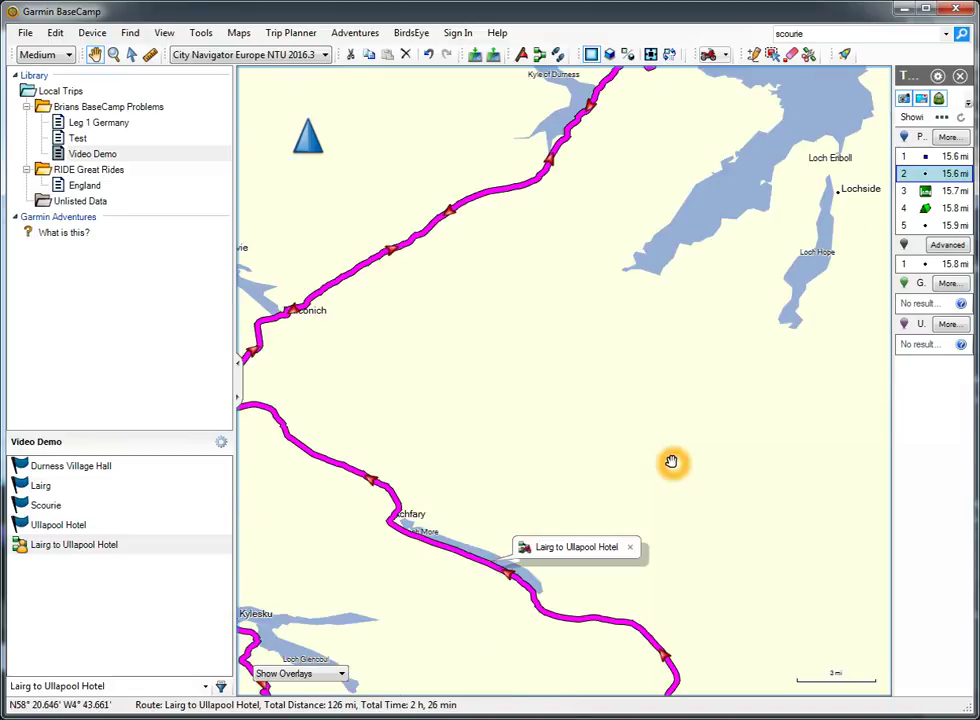
double_click(737, 488)
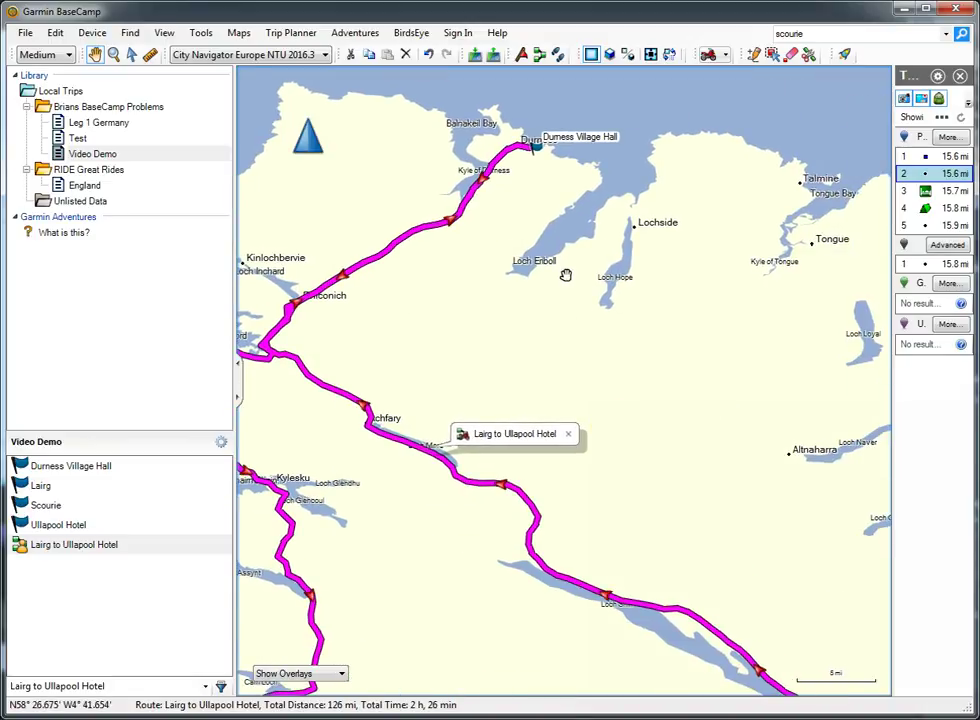
left_click_drag(639, 416, 595, 396)
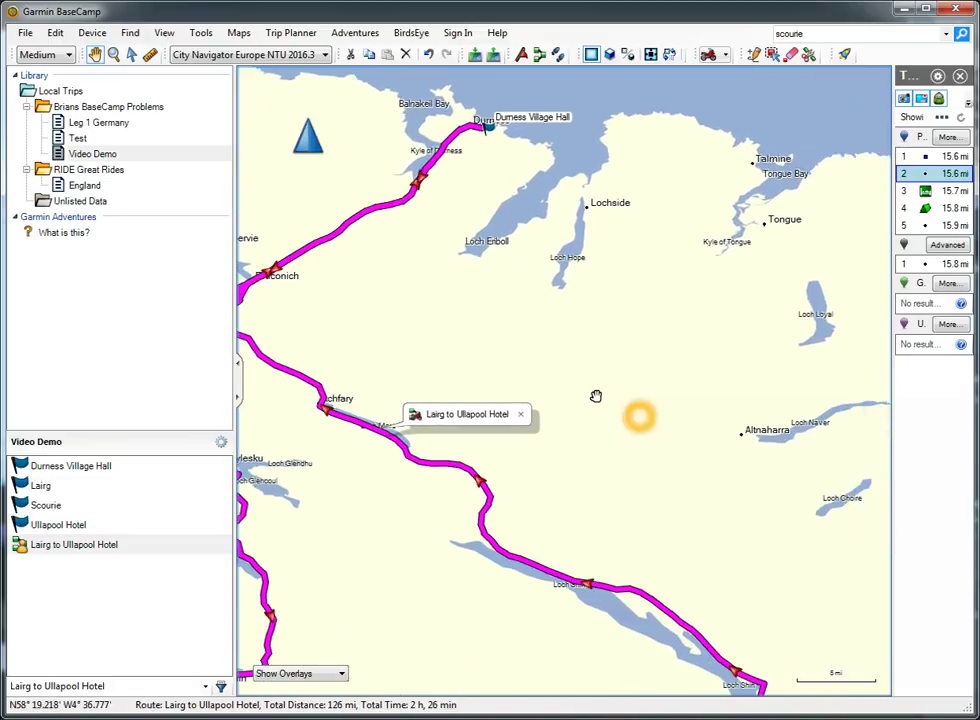
double_click(726, 413)
left_click_drag(757, 439, 653, 340)
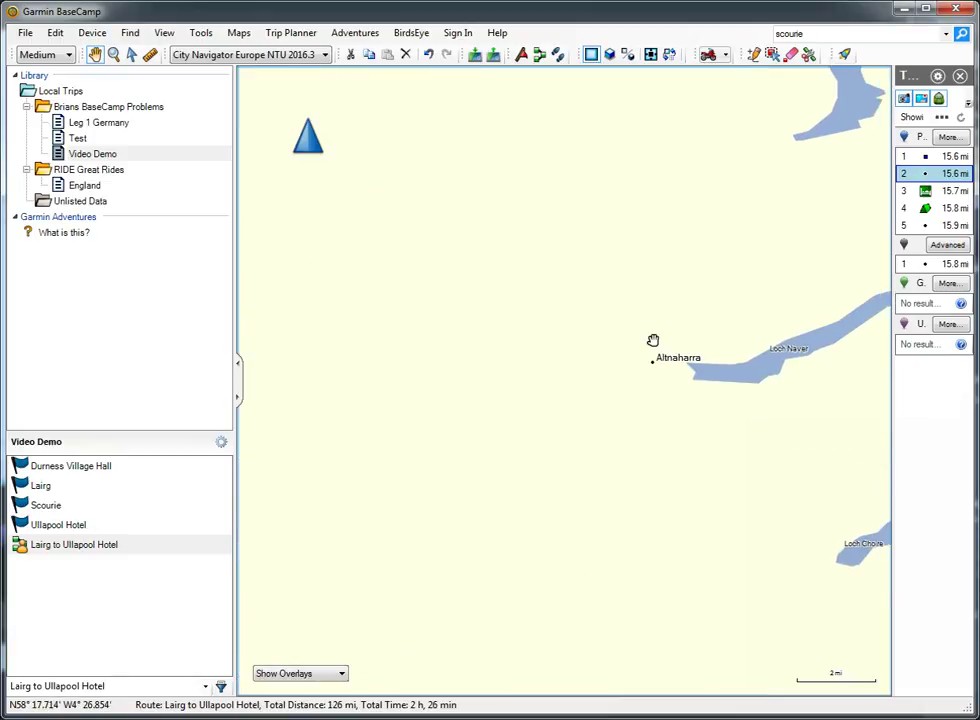
double_click(658, 410)
double_click(641, 481)
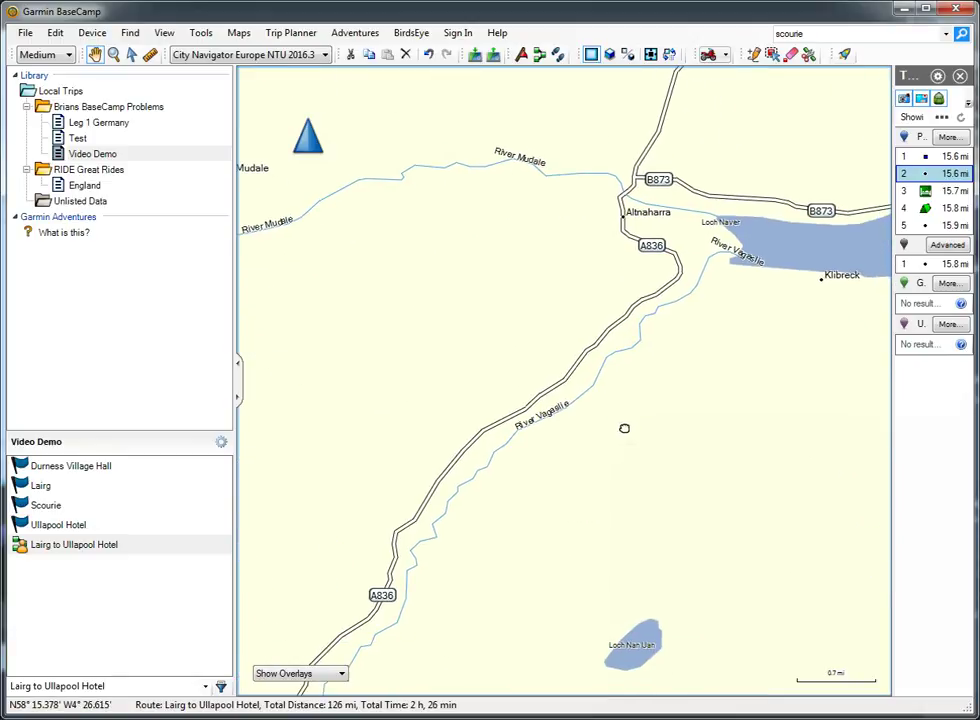
left_click_drag(624, 428, 620, 425)
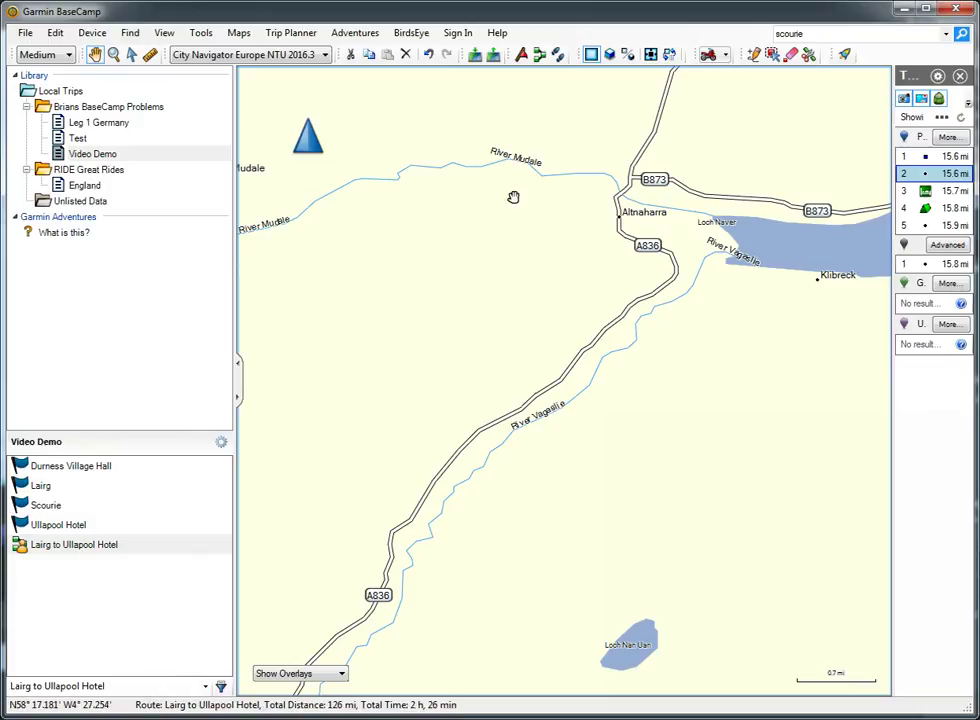
left_click(524, 58)
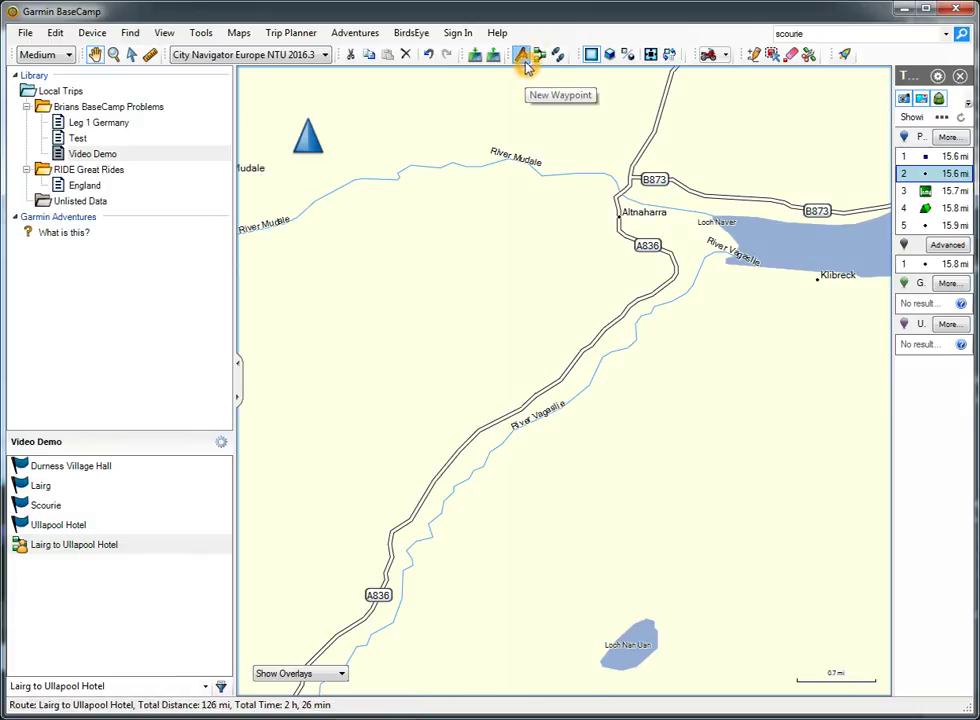
left_click(620, 218)
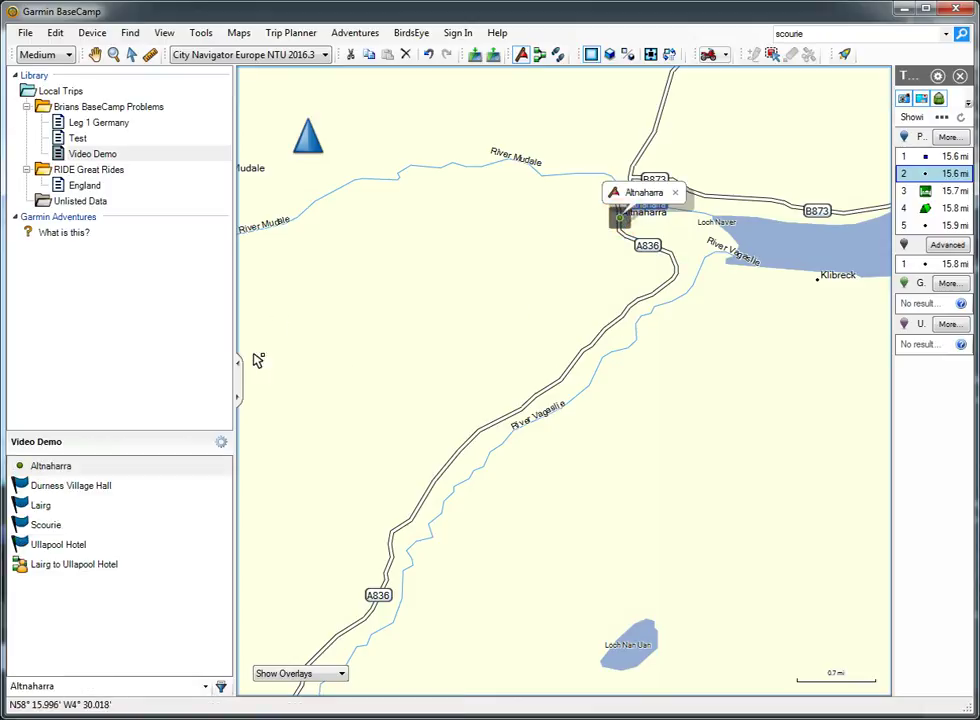
Step: Insert the Altnaharra waypoint into the via point list of the Lairg to Ullapool Hotel route
scroll(601, 320, "down", 1)
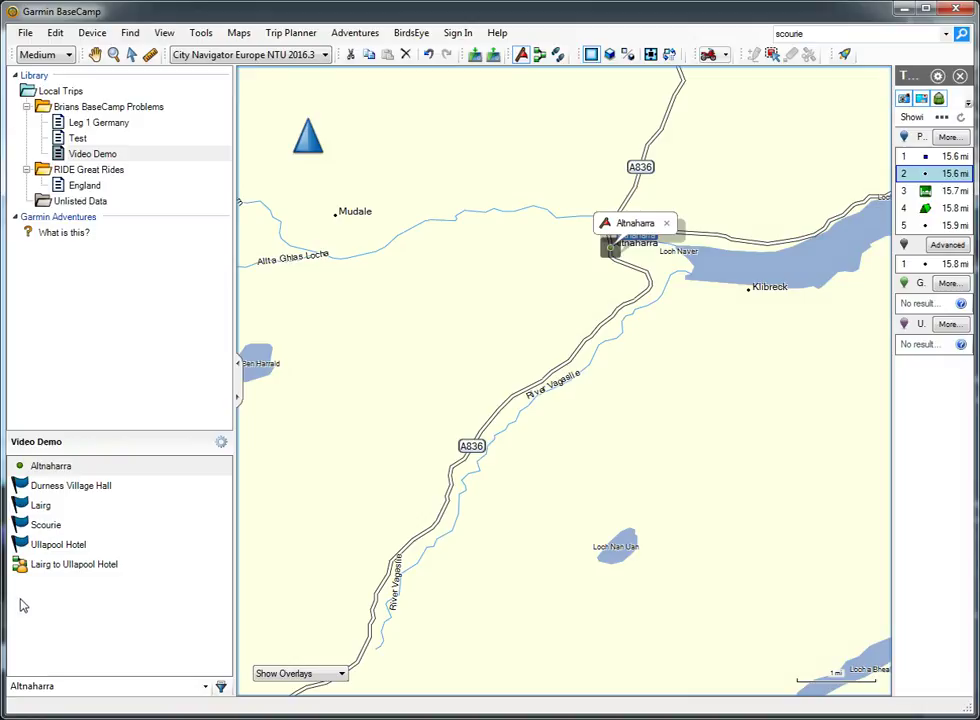
double_click(55, 568)
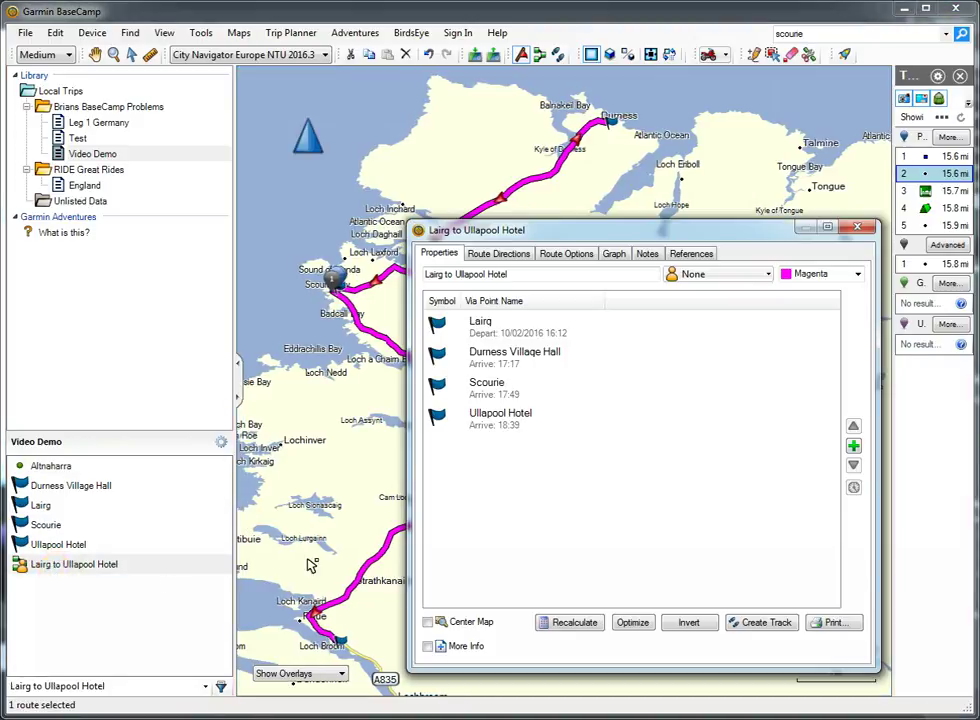
left_click(854, 447)
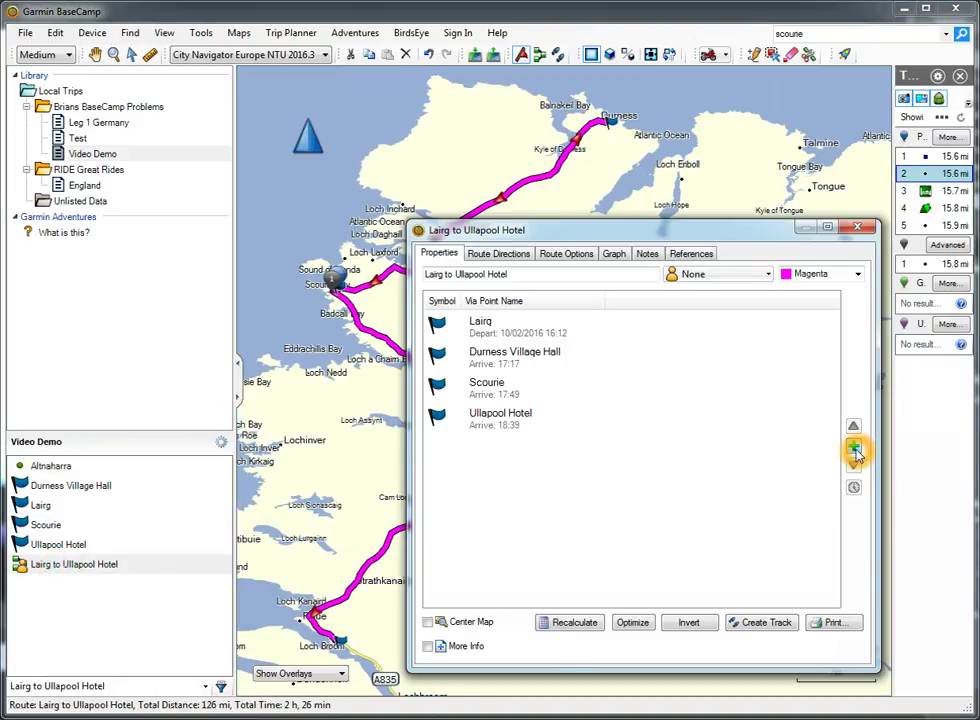
left_click(410, 252)
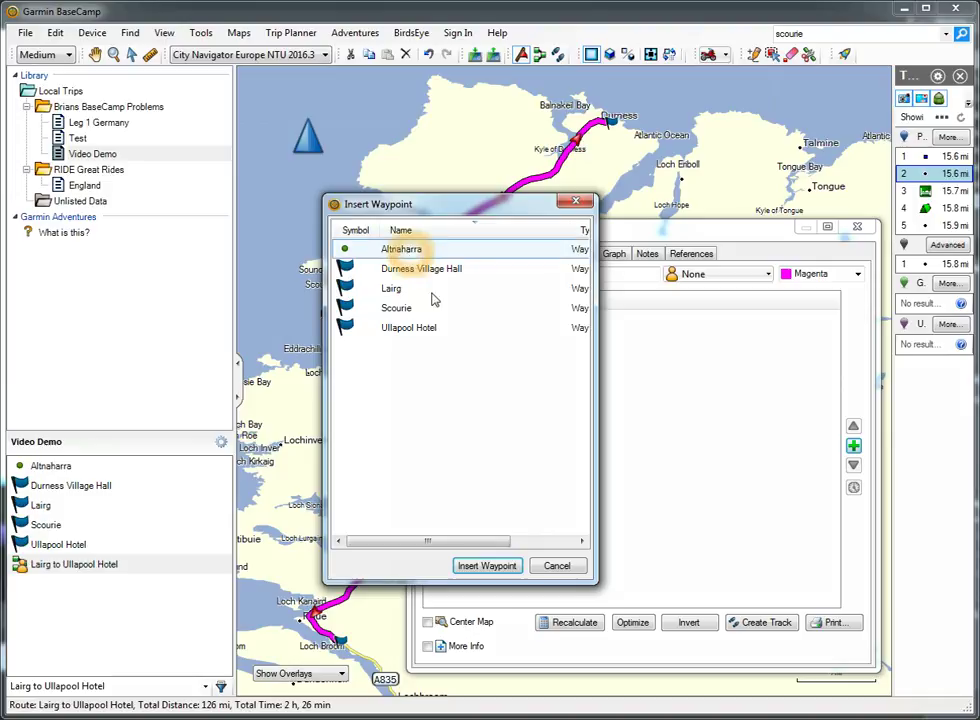
left_click(481, 566)
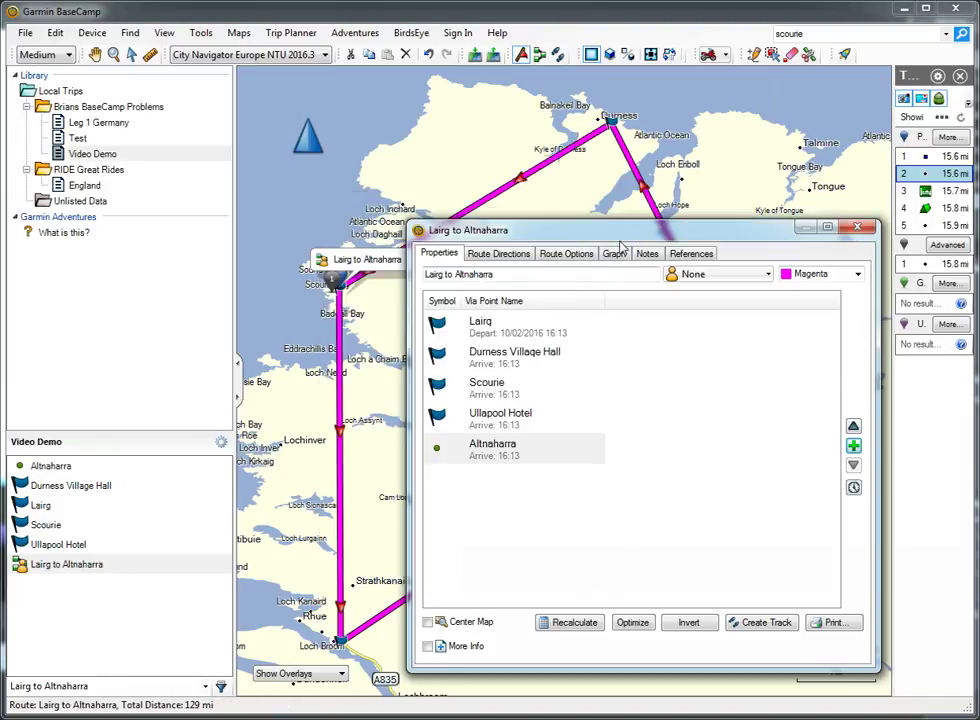
Step: Move Altnaharra up the via point list so it sits between Lairg and Durness Village Hall
left_click_drag(619, 232, 224, 117)
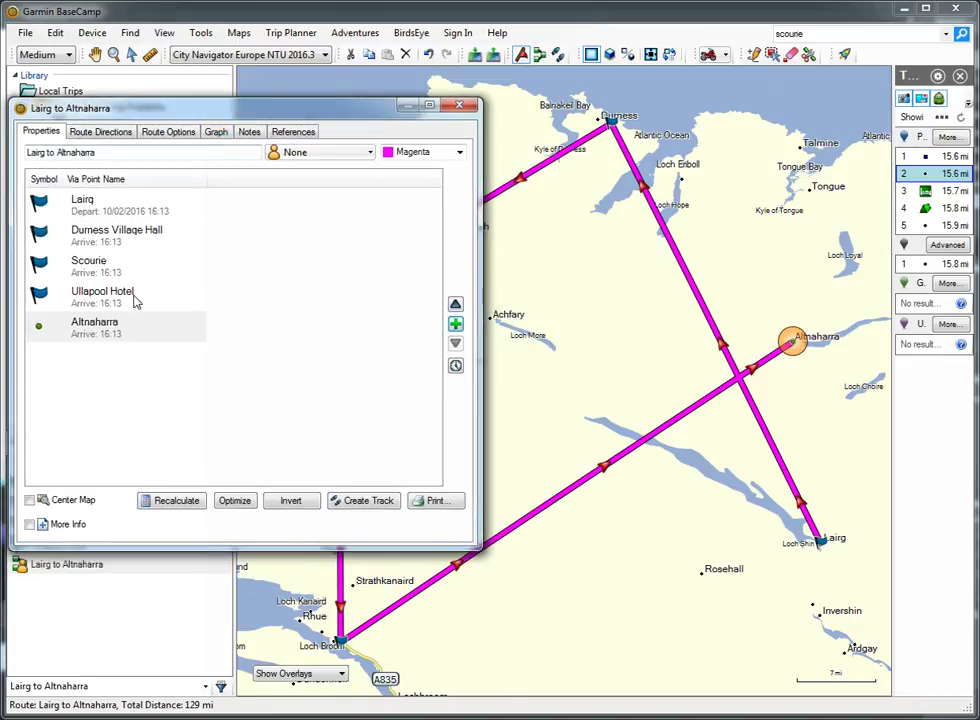
left_click(98, 328)
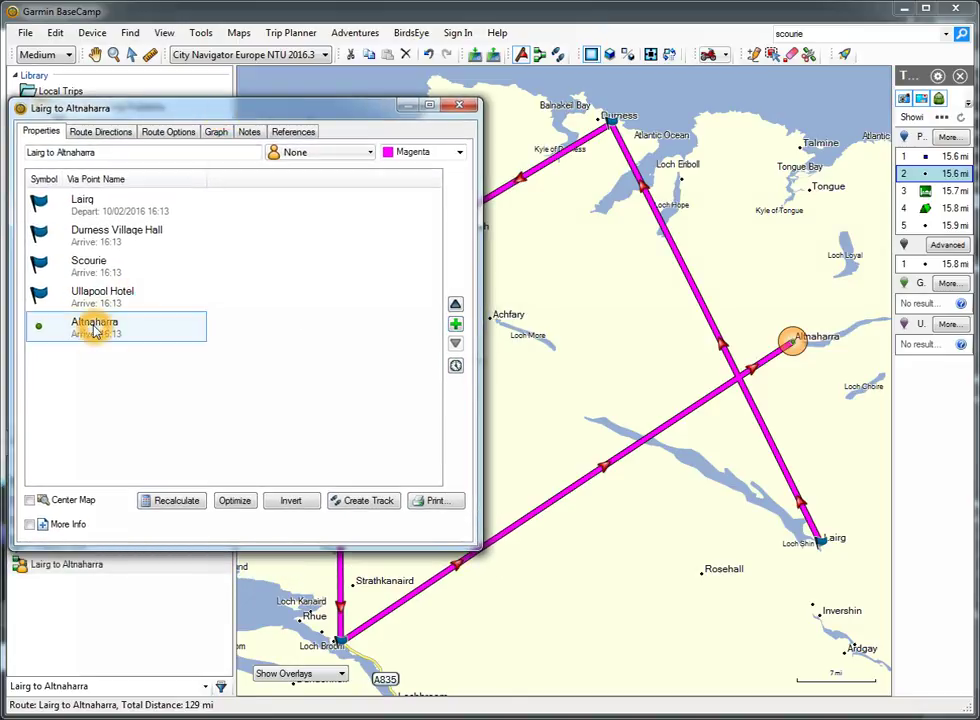
left_click(456, 305)
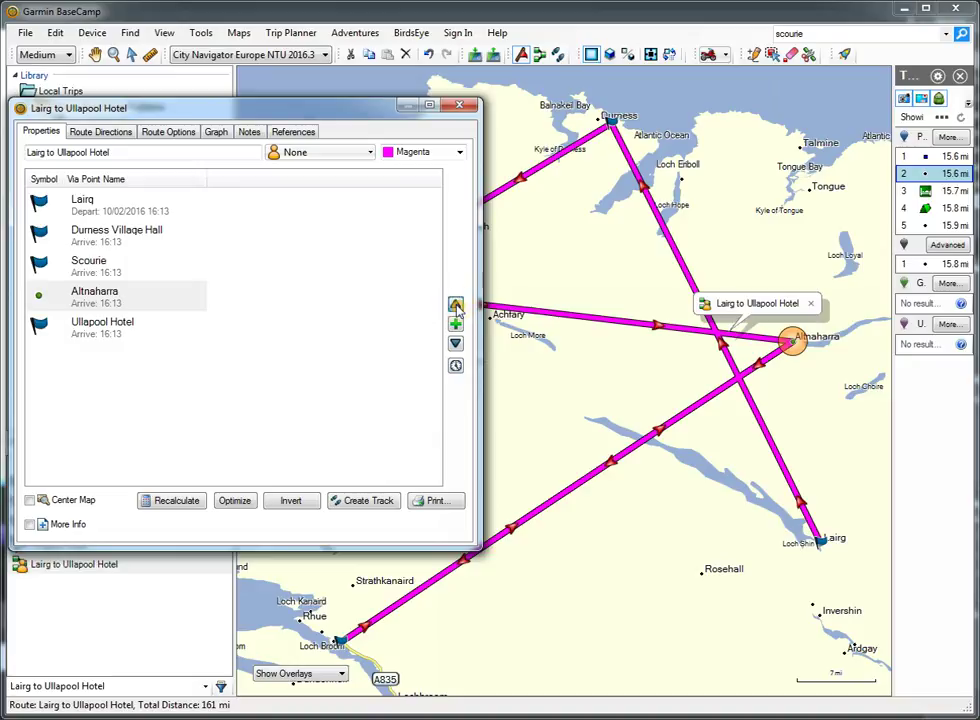
left_click(456, 306)
left_click(456, 306)
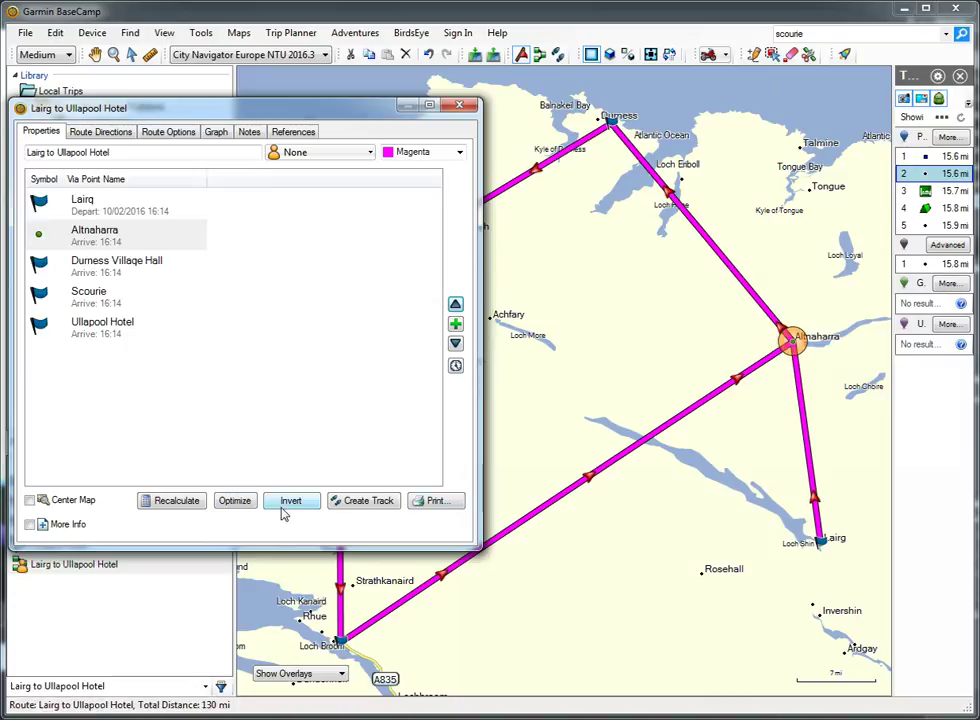
Step: Recalculate the Lairg to Ullapool Hotel route along the roads with Altnaharra as its second via point
left_click(186, 505)
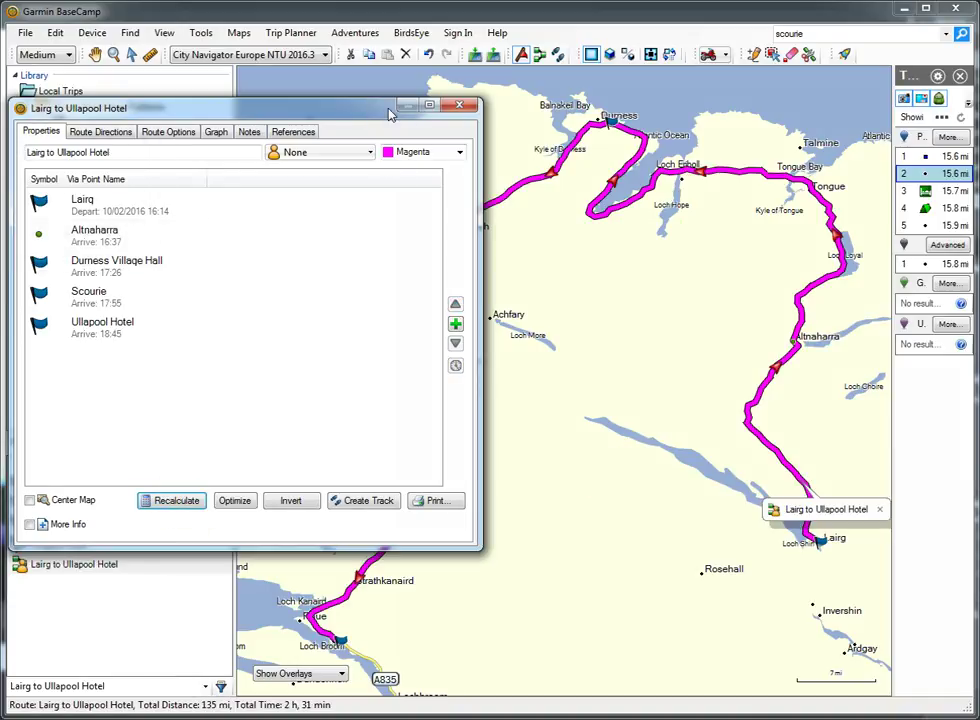
left_click_drag(389, 105, 531, 152)
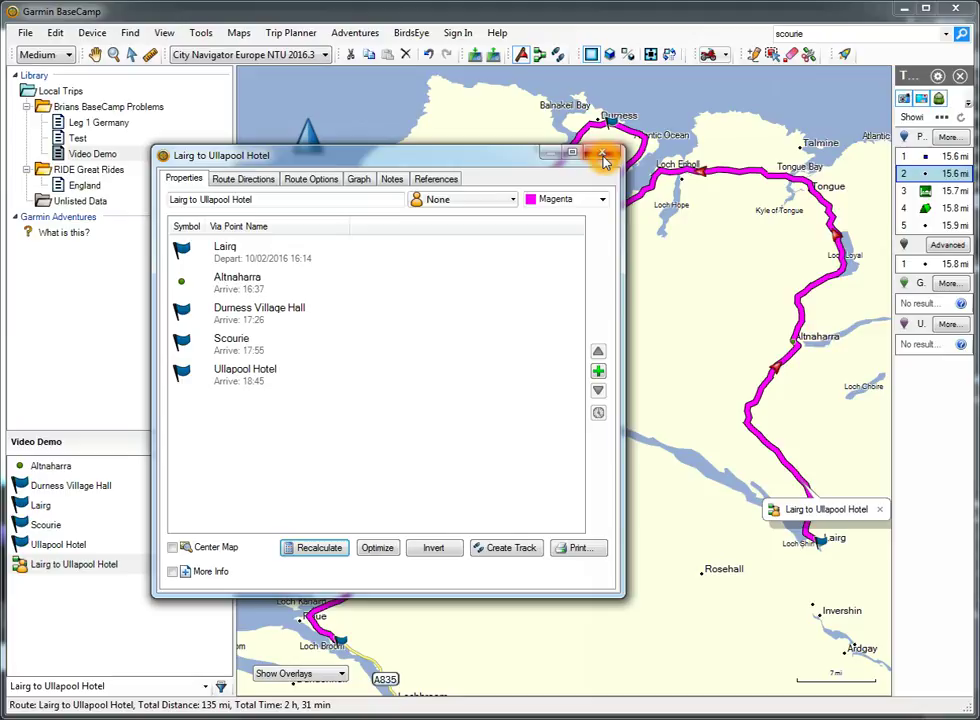
left_click_drag(438, 155, 568, 214)
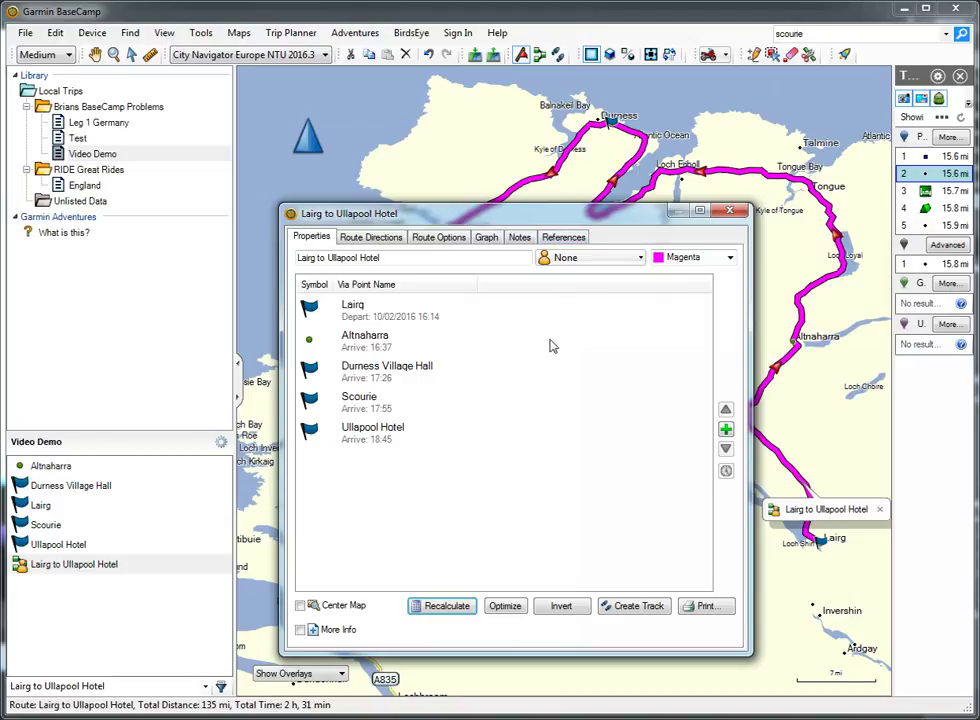
Step: Review the departure and arrival times of Lairg, Altnaharra and Durness Village Hall in the via point list
left_click(394, 318)
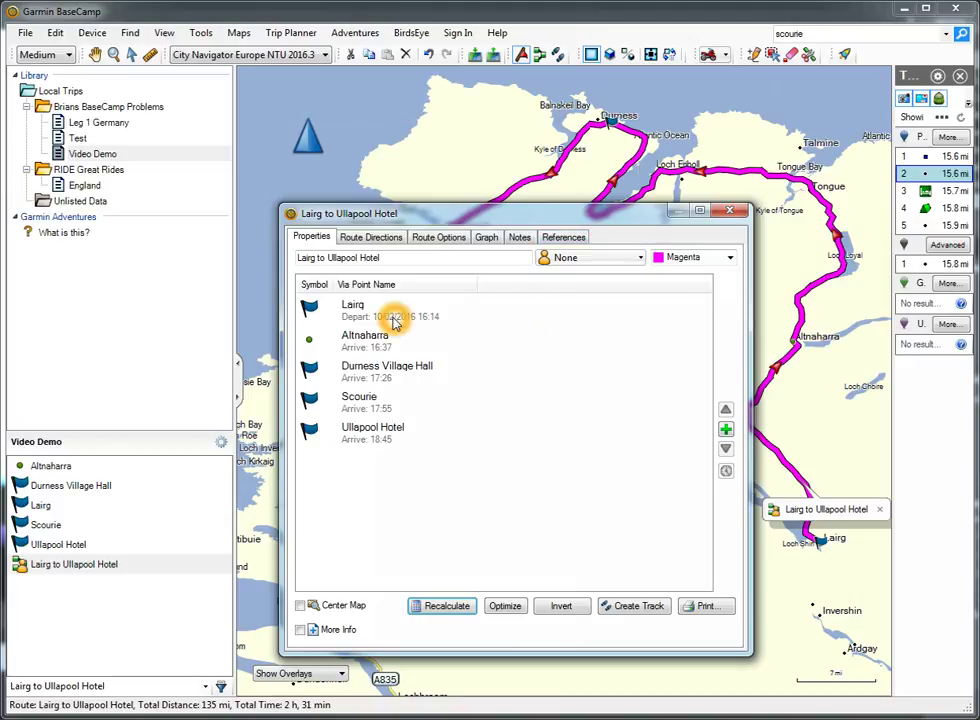
left_click(393, 317)
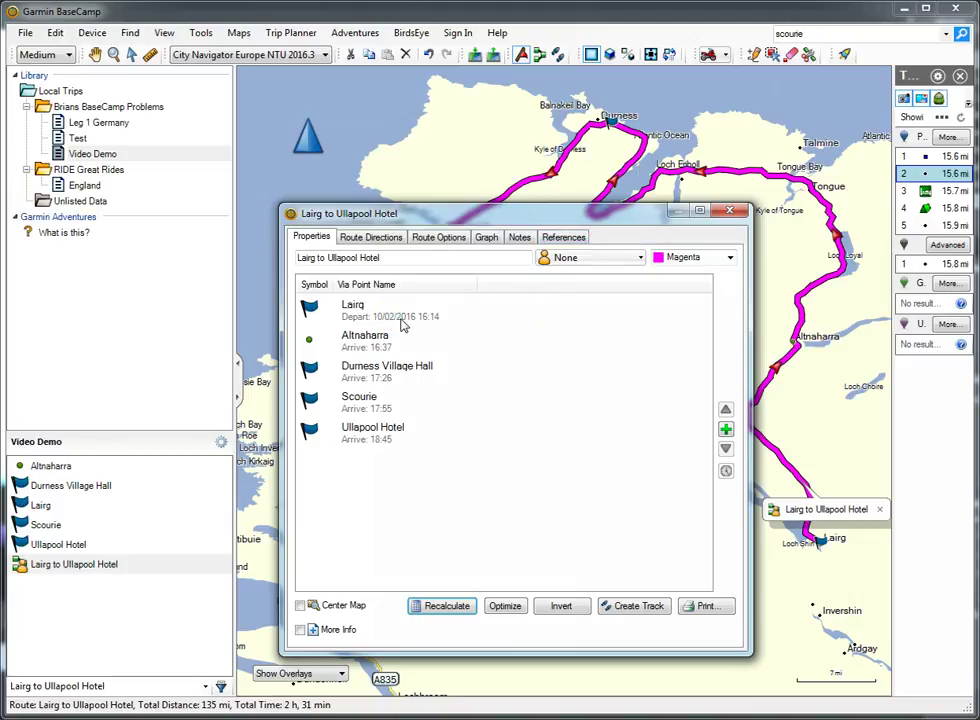
left_click(401, 321)
left_click(427, 350)
left_click(441, 386)
Step: Inspect the route close up at Altnaharra, with the properties window moved off that part of the map
left_click_drag(444, 215, 495, 255)
left_click_drag(499, 225, 293, 203)
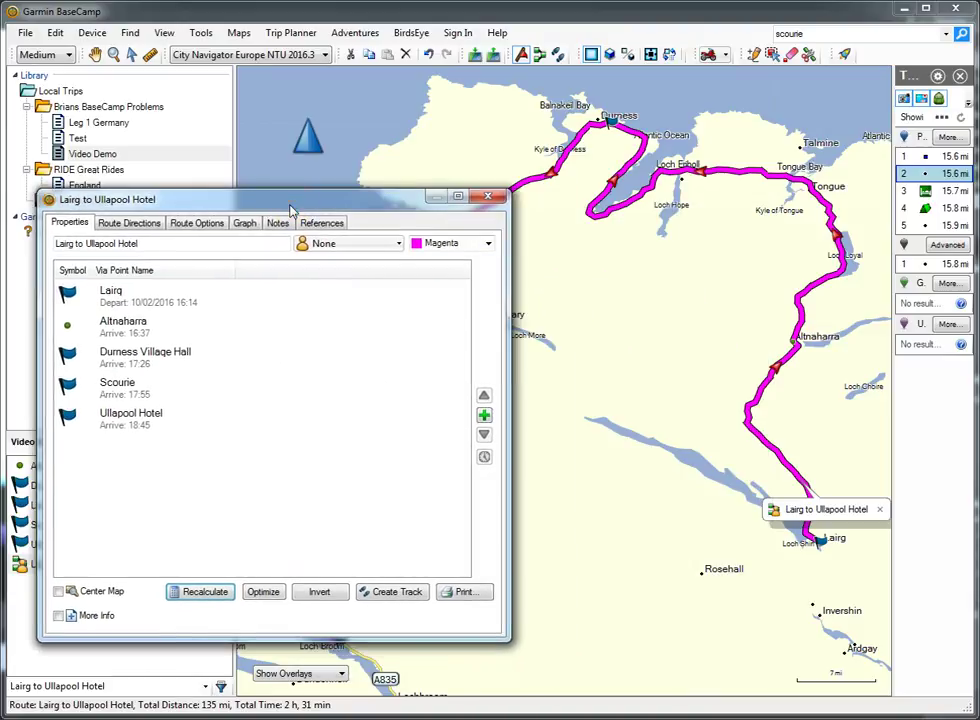
left_click(795, 341)
scroll(797, 350, "up", 2)
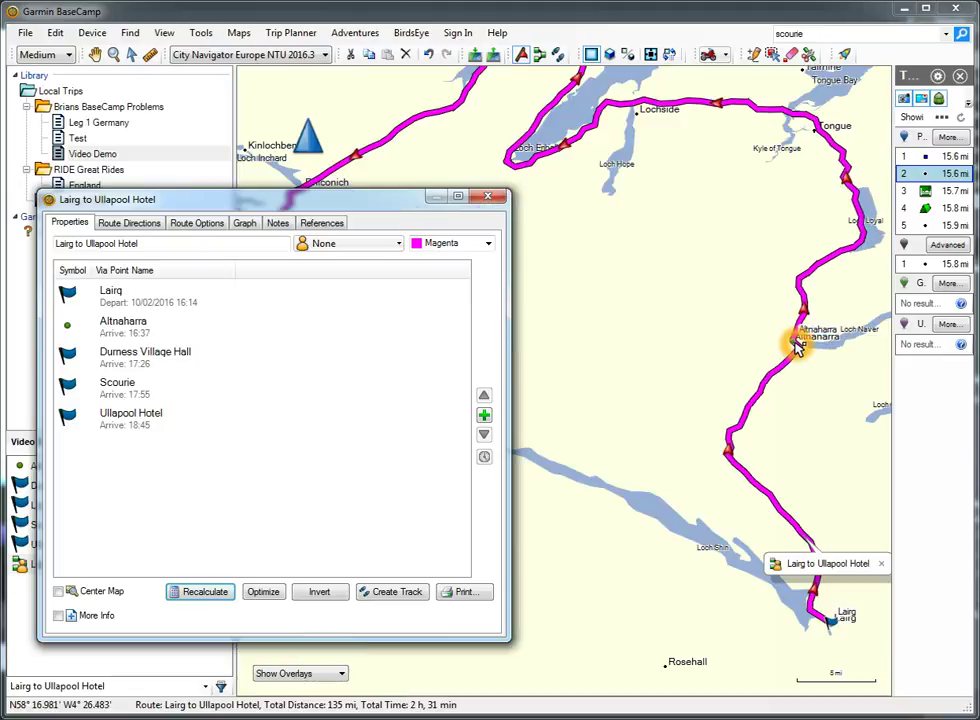
scroll(800, 360, "up", 1)
scroll(800, 360, "up", 1)
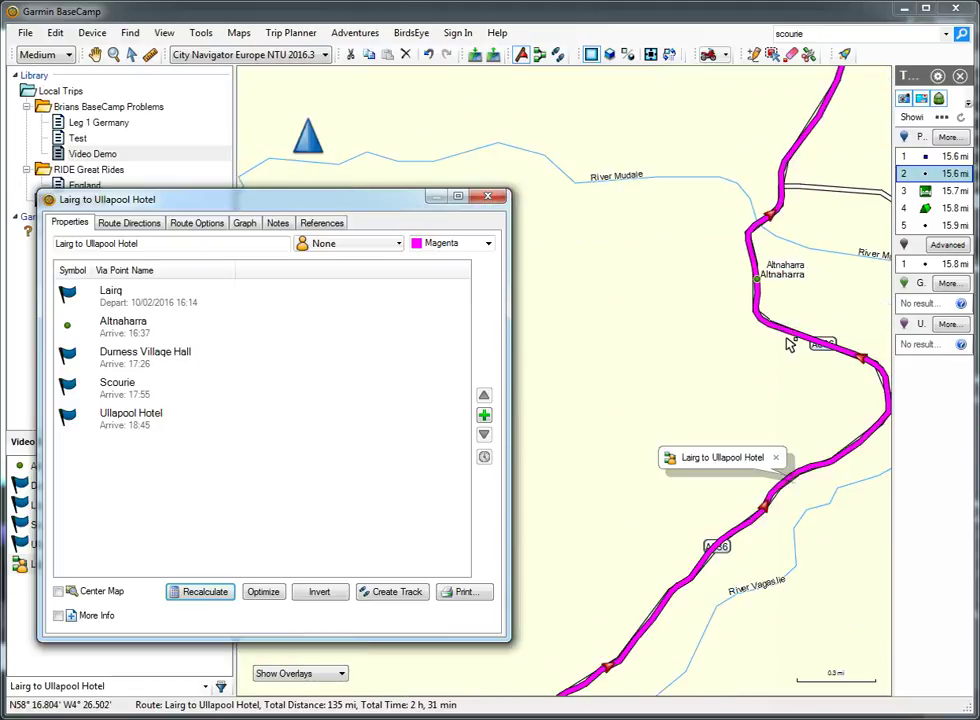
Step: Examine the A836 route around Altnaharra and the B873 side road junction north of the village
left_click(809, 192)
left_click(870, 362)
left_click(785, 189)
left_click(819, 187)
left_click(789, 338)
left_click(783, 191)
left_click(787, 167)
left_click(800, 186)
left_click(831, 192)
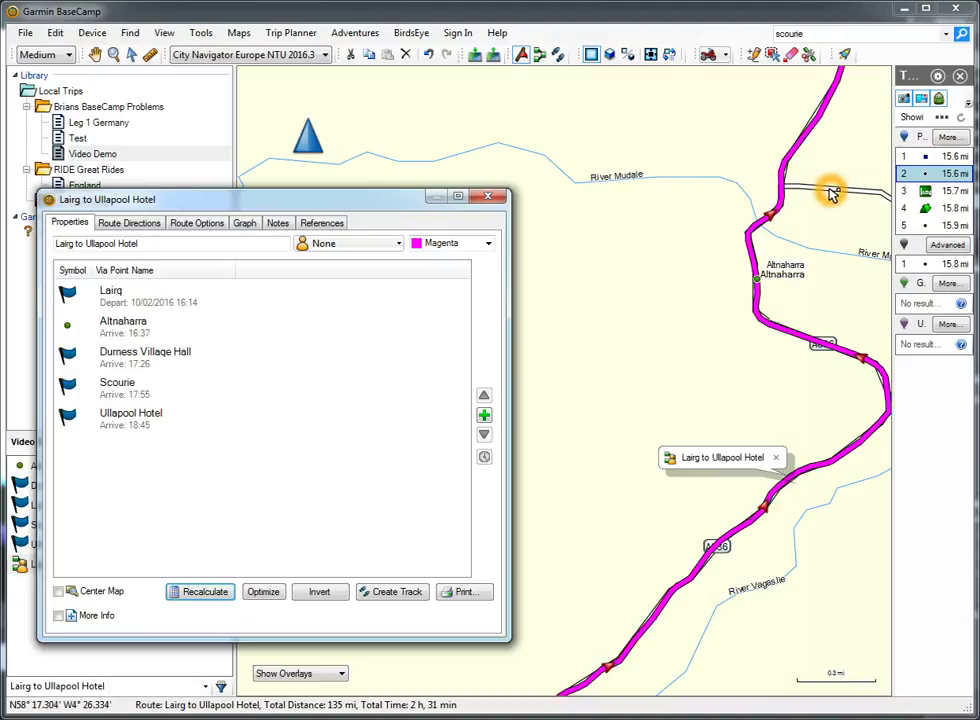
Step: Compare the via points in the route properties with the road junction north of Altnaharra
left_click(368, 207)
left_click_drag(368, 207, 519, 141)
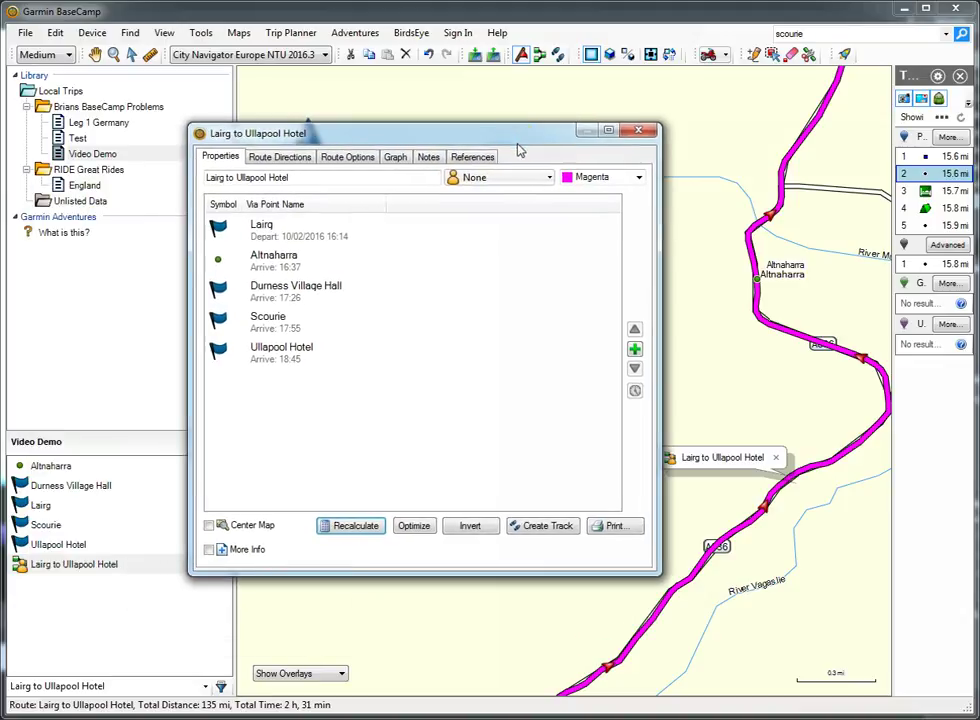
left_click(493, 243)
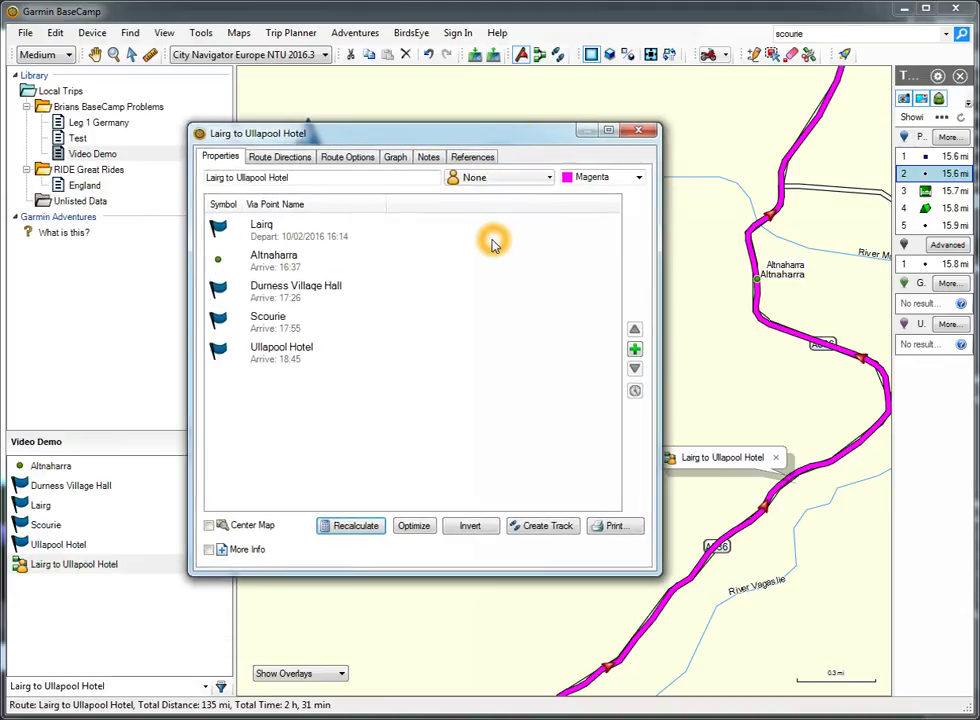
left_click(659, 287)
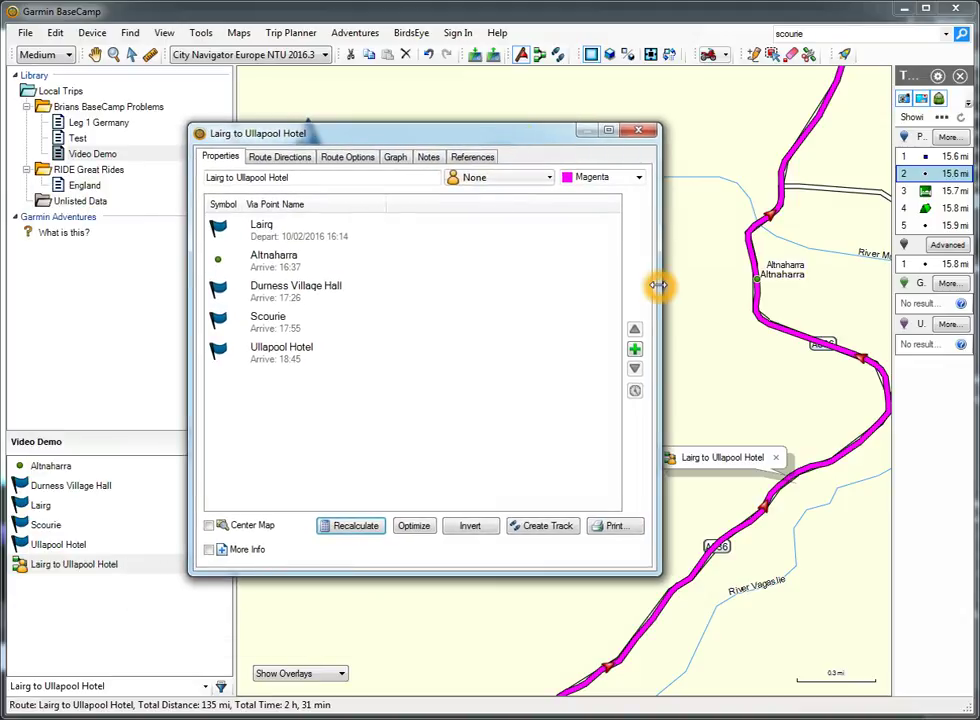
left_click(780, 204)
left_click(803, 189)
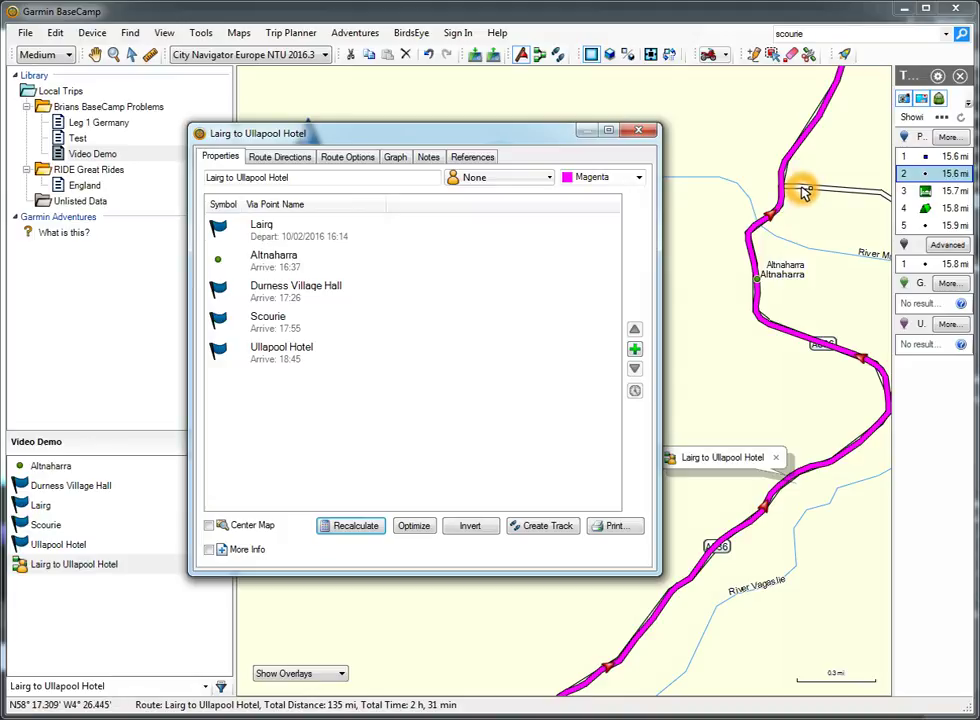
Step: Set the via points Altnaharra, Durness Village Hall and Scourie as shaping points that don't alert on arrival
left_click(280, 258)
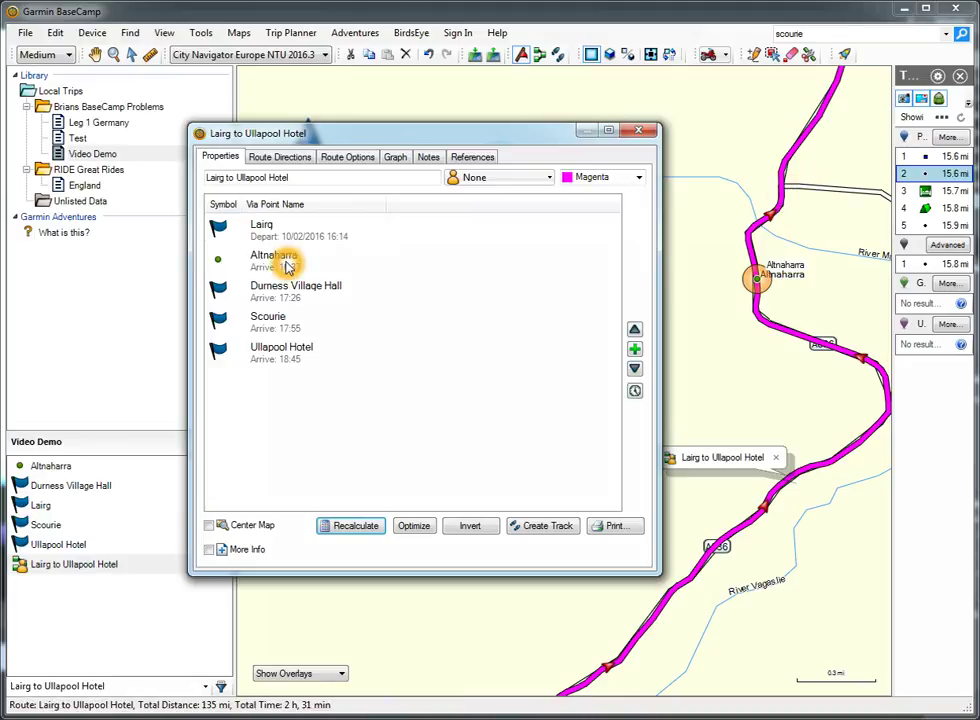
left_click(284, 320, "shift")
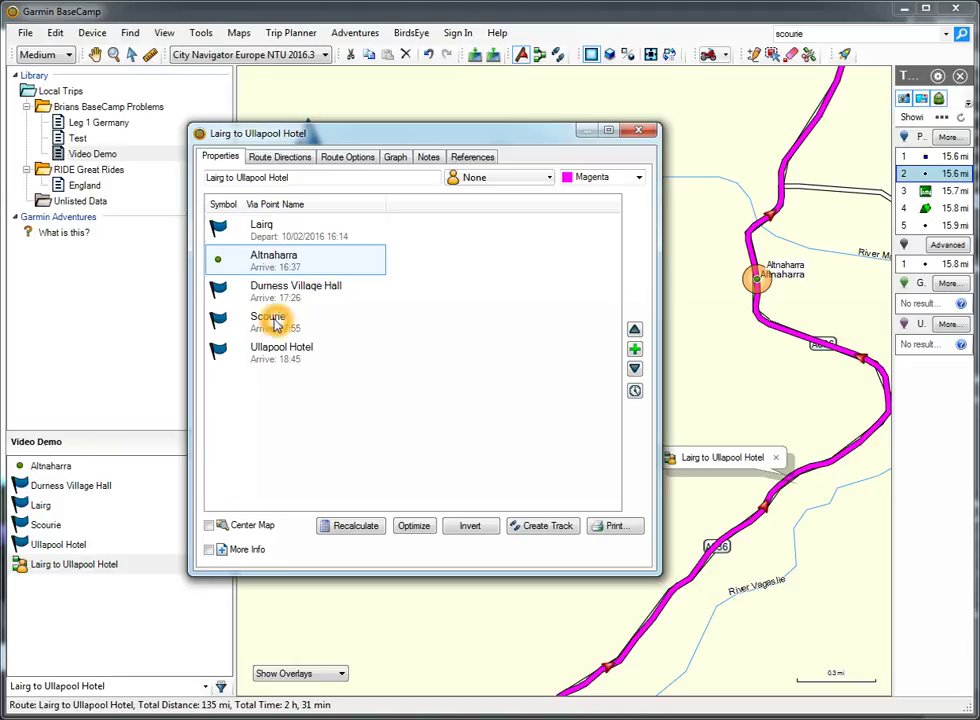
right_click(326, 268)
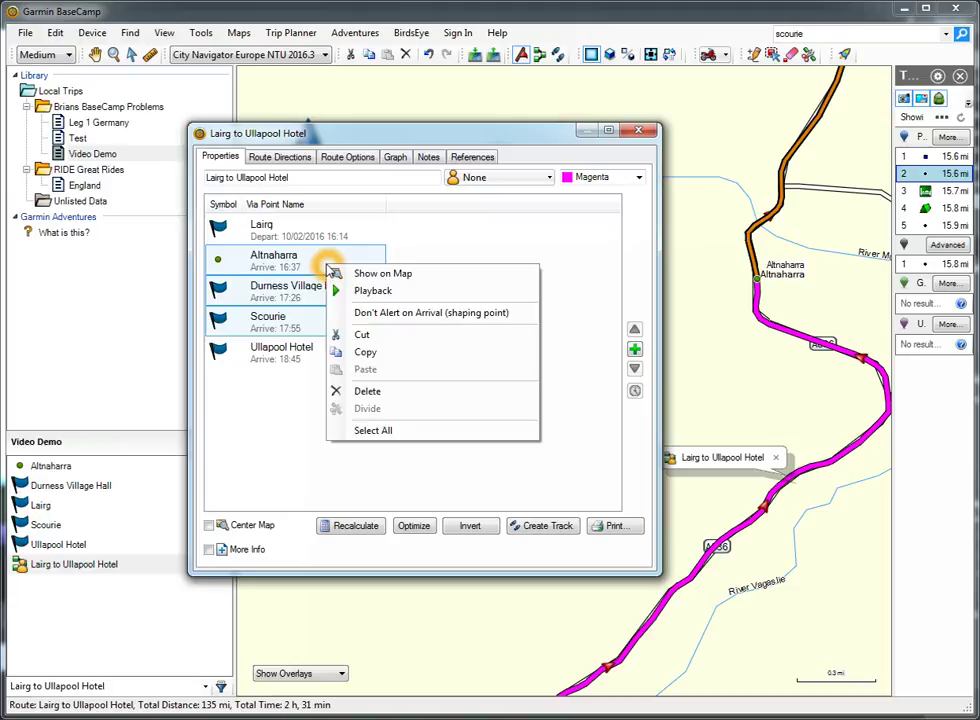
left_click(384, 313)
left_click(387, 422)
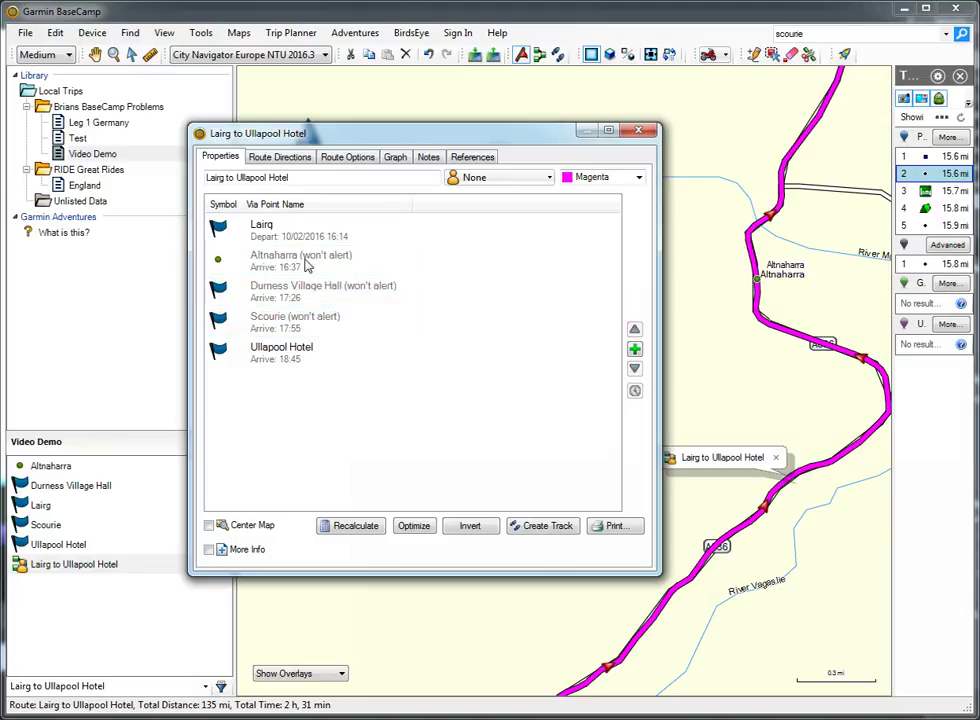
Step: Close the route properties and show the whole route from Lairg to Ullapool on the map
left_click(295, 333)
left_click(326, 323)
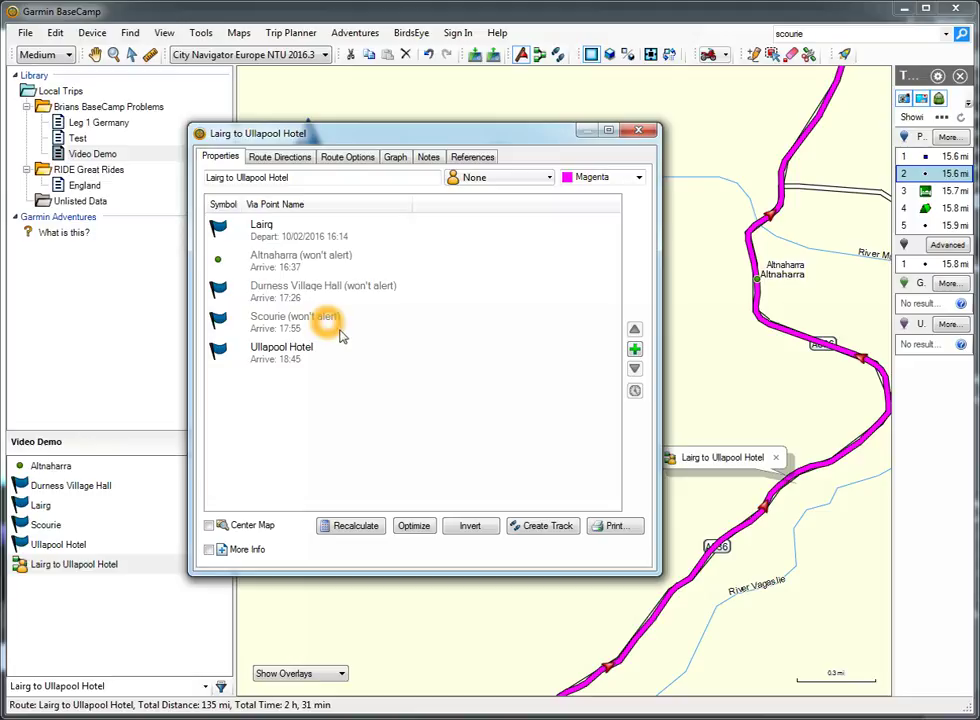
left_click(383, 464)
left_click(639, 131)
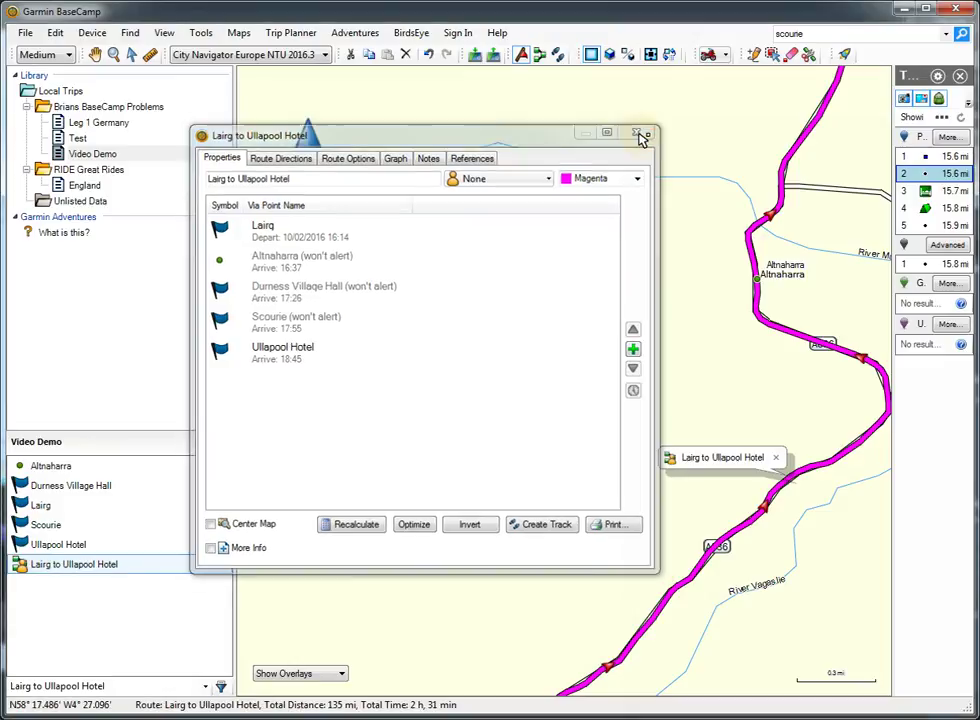
left_click(624, 438)
scroll(624, 438, "down", 2)
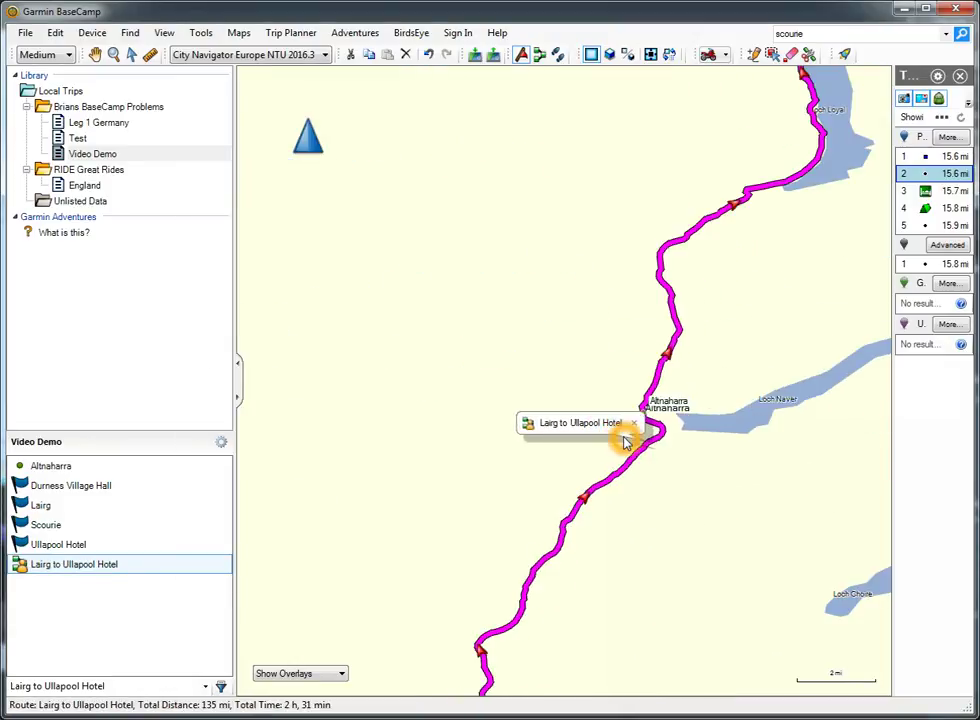
scroll(610, 433, "down", 4)
left_click(497, 480)
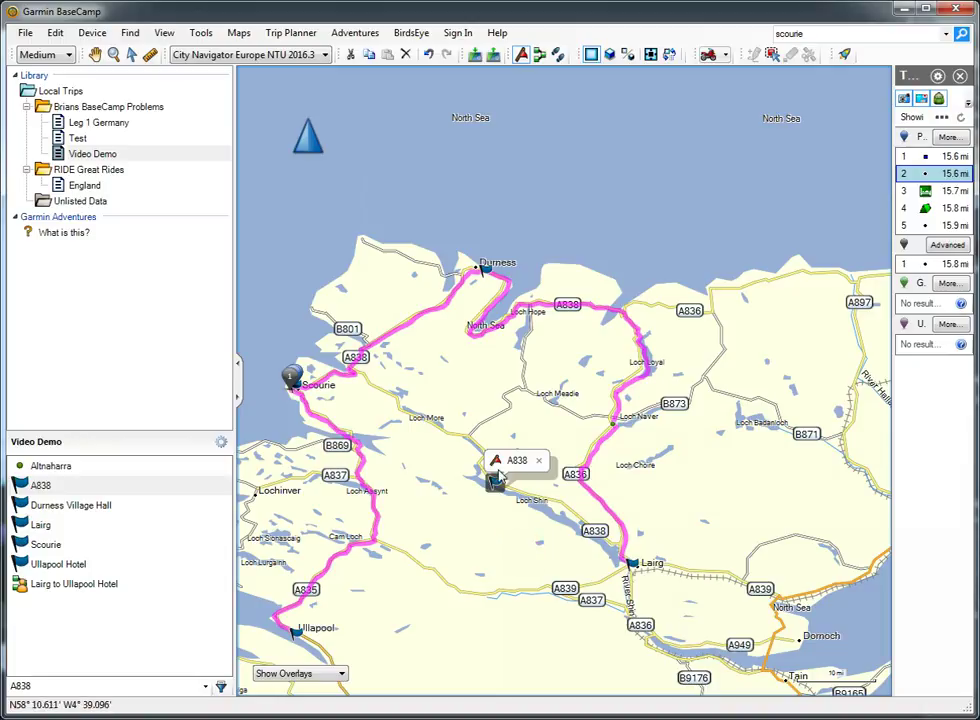
left_click(494, 508)
left_click(430, 57)
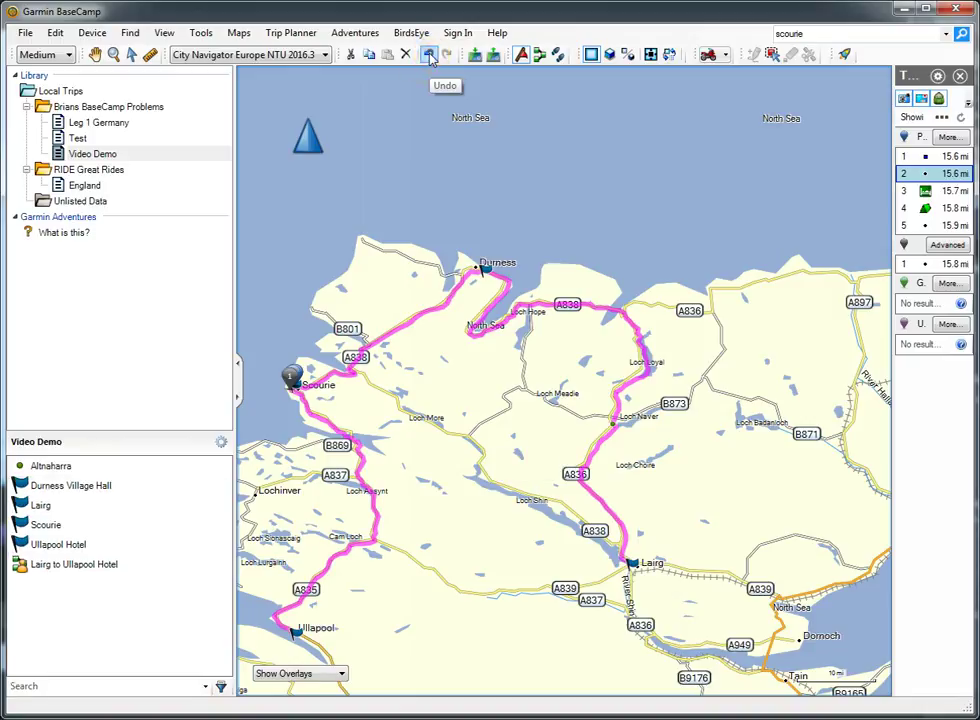
left_click(430, 57)
left_click(381, 540)
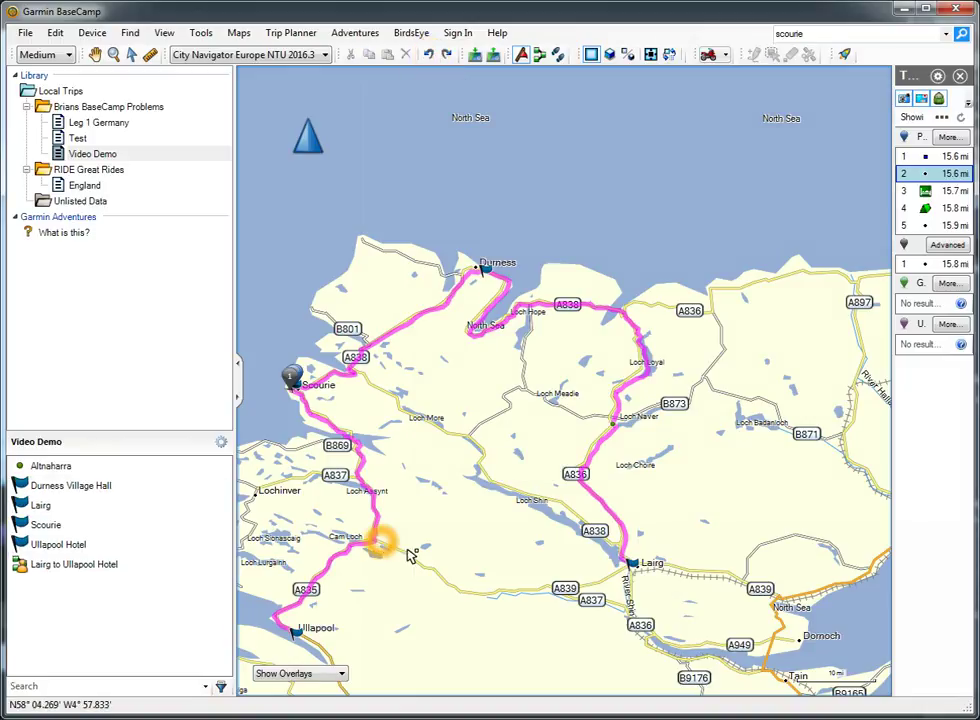
left_click(359, 21)
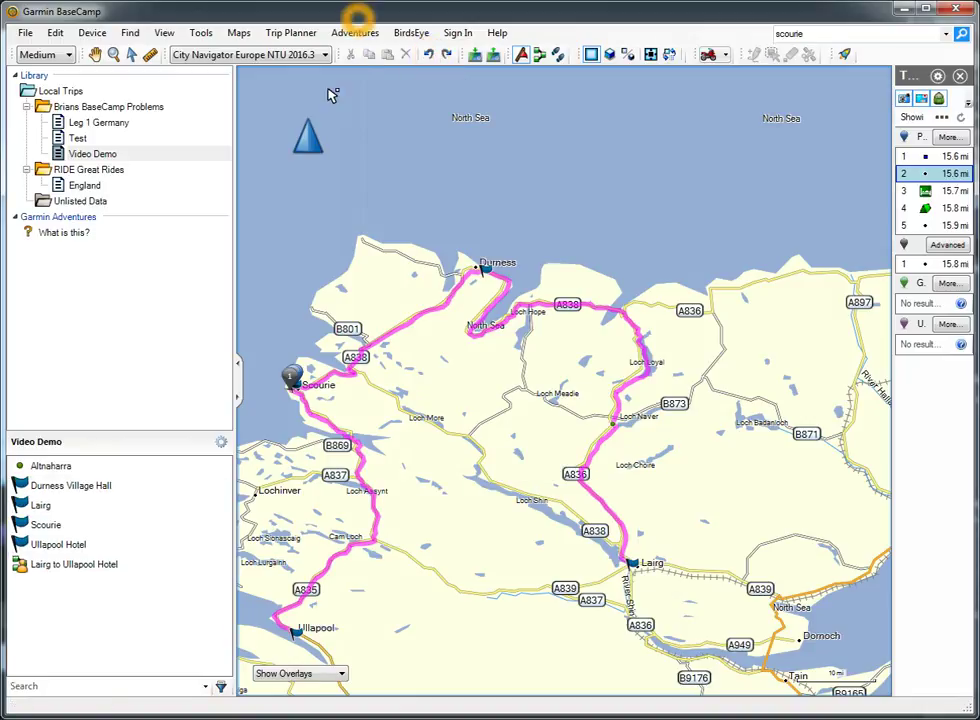
left_click(57, 567)
left_click(58, 566)
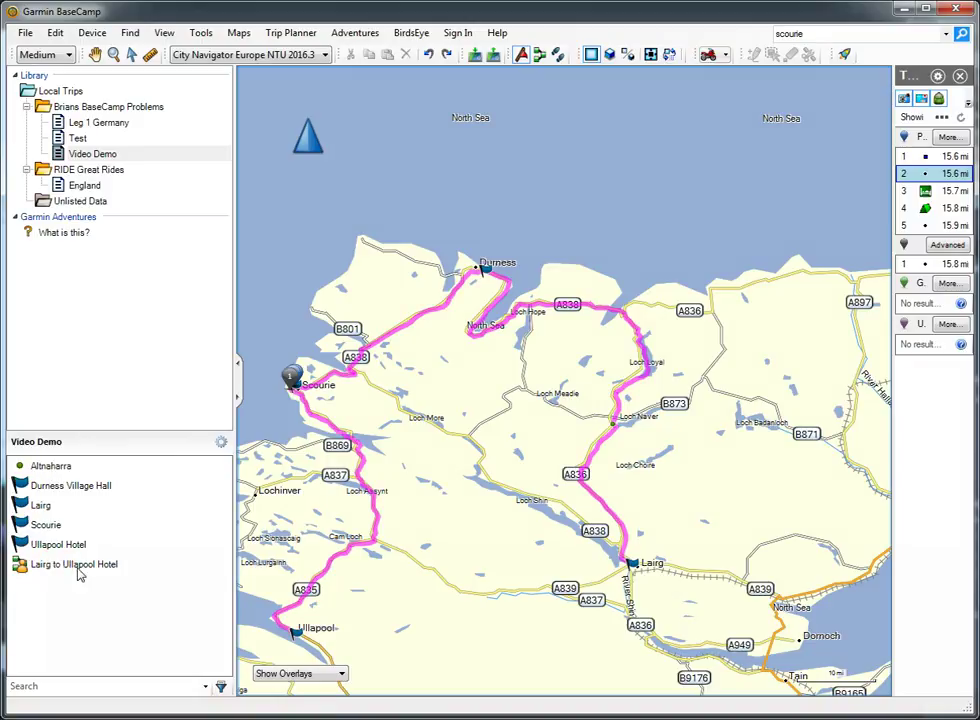
left_click(124, 570)
left_click(380, 317)
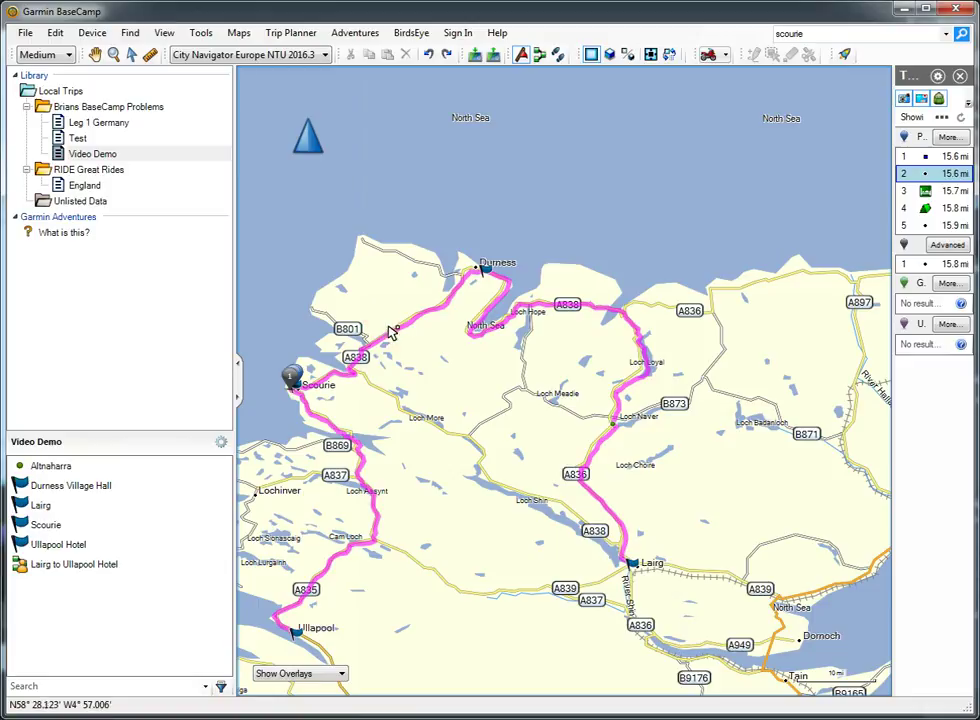
left_click(428, 327)
left_click(428, 415)
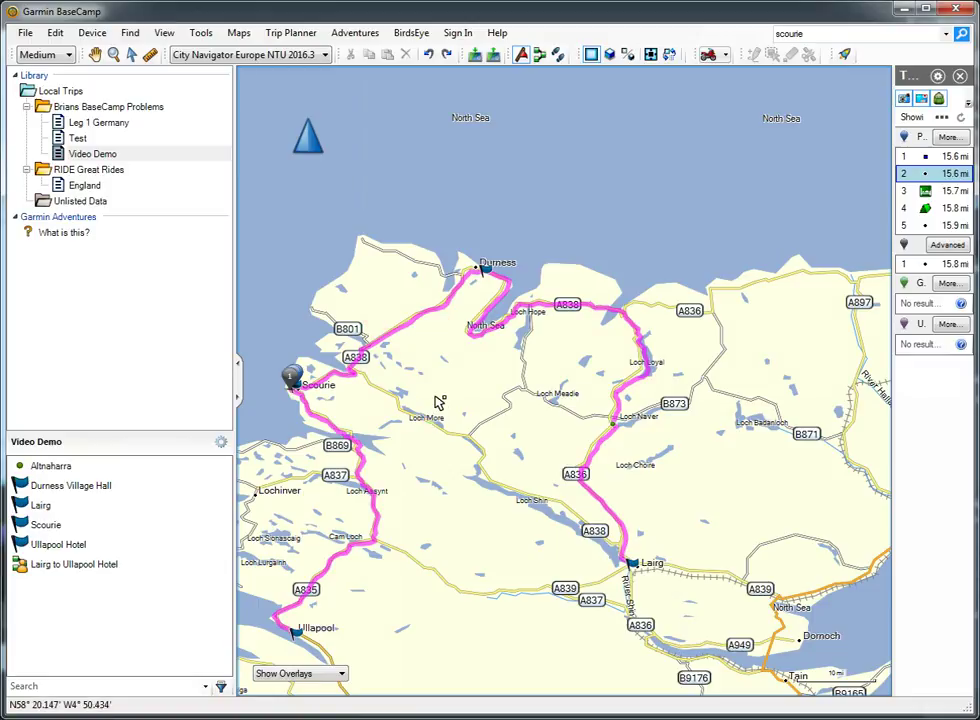